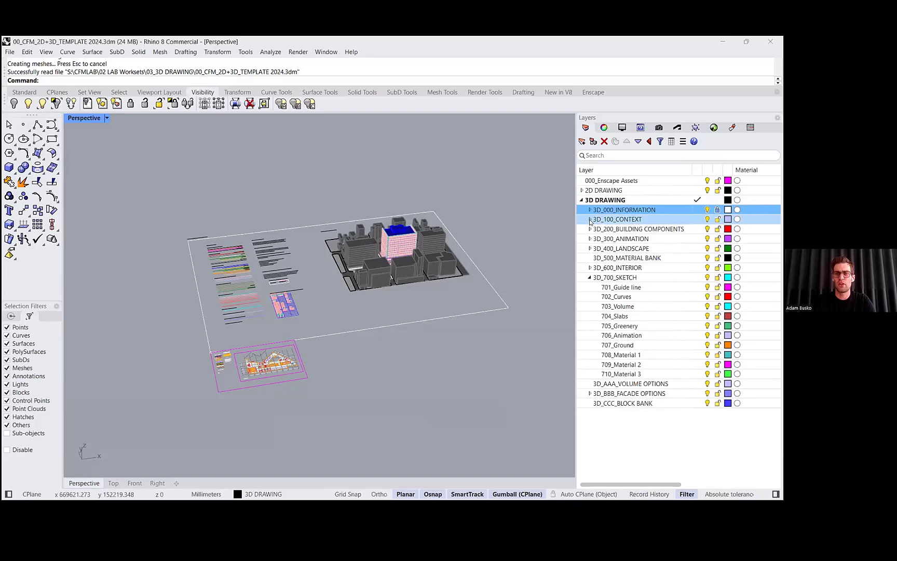
- Expand and collapse the context and building-components layer groups to review the template's layer structure
{"action": "left_click", "coordinate": [590, 220]}
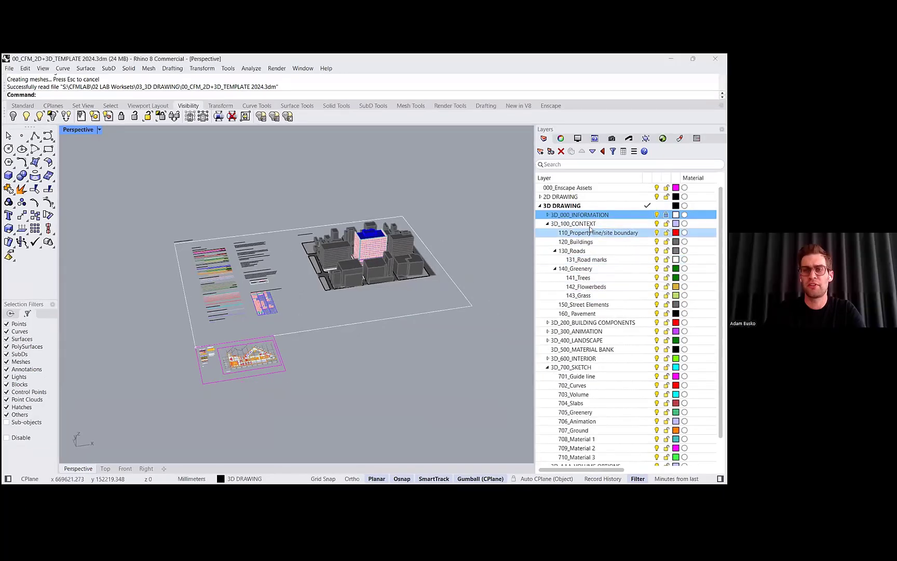
{"action": "left_click", "coordinate": [546, 224]}
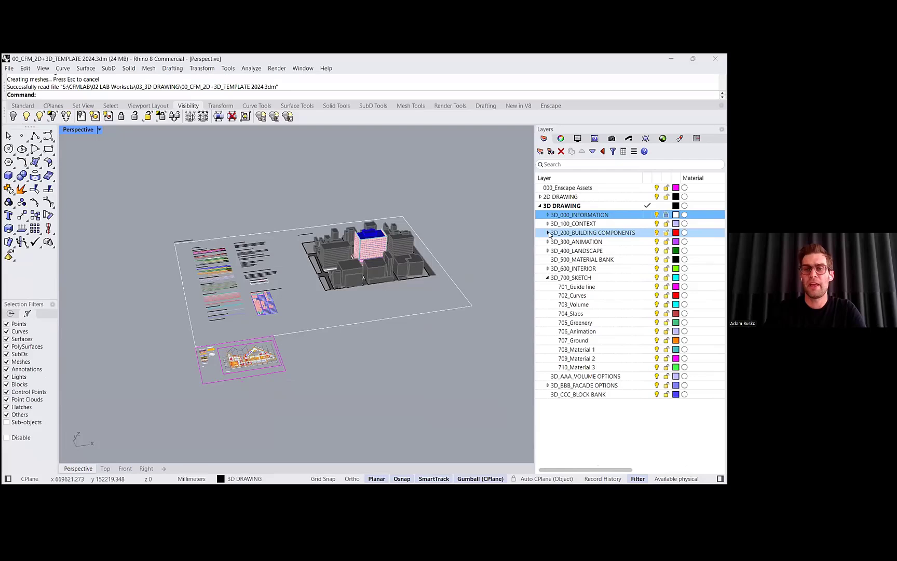
{"action": "left_click", "coordinate": [548, 232]}
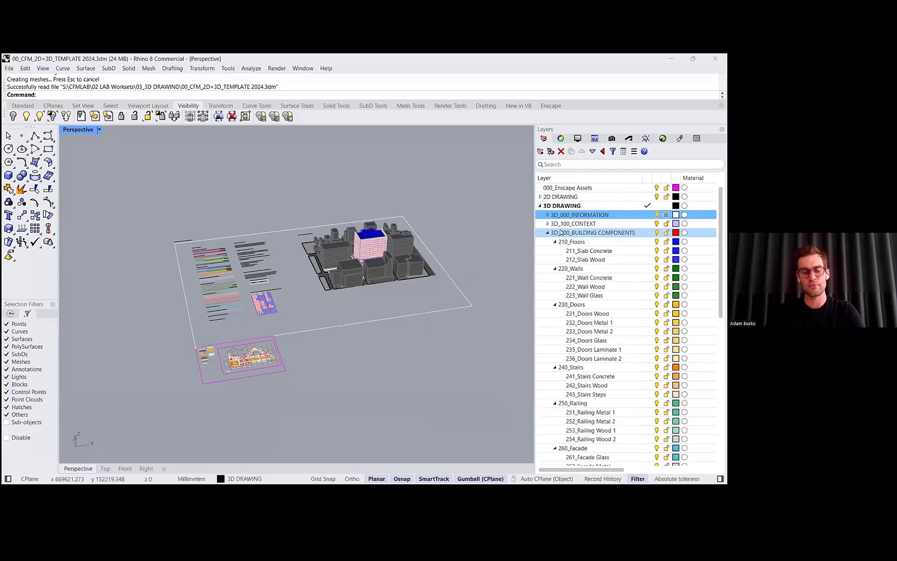
{"action": "scroll", "coordinate": [582, 297], "scroll_direction": "down", "scroll_amount": 5}
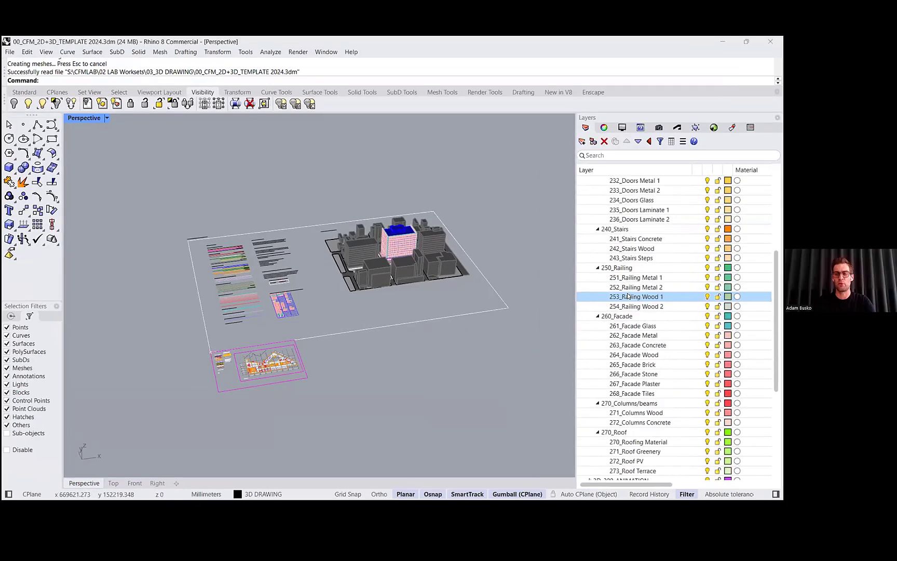
{"action": "scroll", "coordinate": [629, 295], "scroll_direction": "down", "scroll_amount": 1}
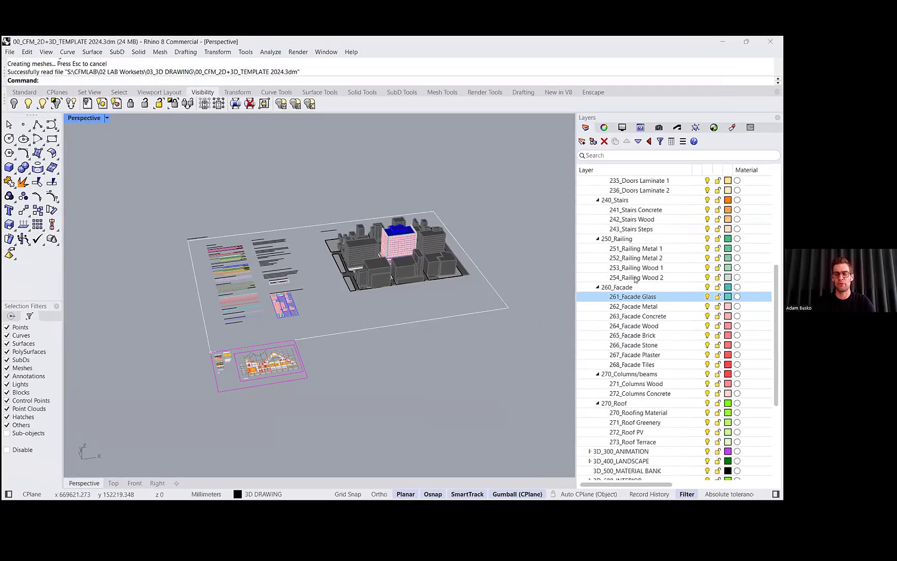
{"action": "scroll", "coordinate": [646, 423], "scroll_direction": "up", "scroll_amount": 5}
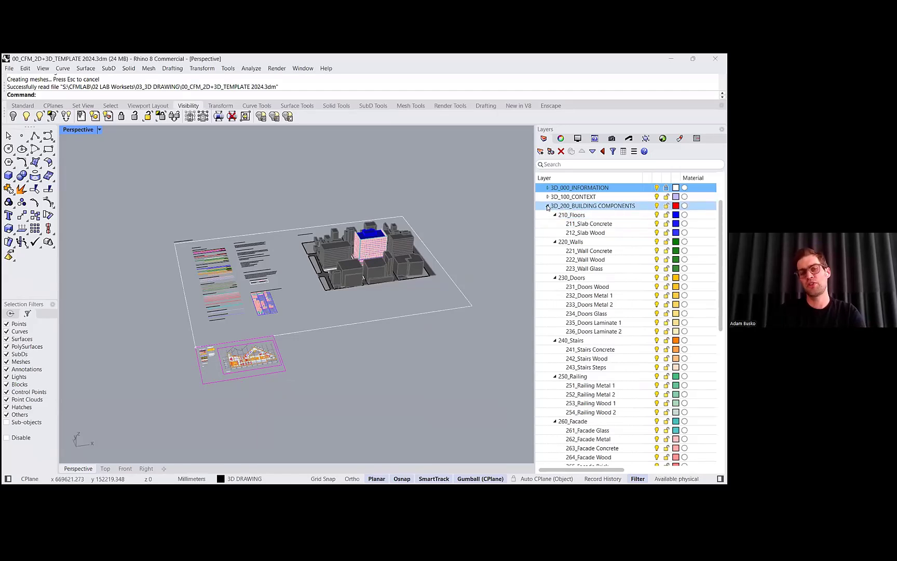
{"action": "left_click", "coordinate": [548, 206]}
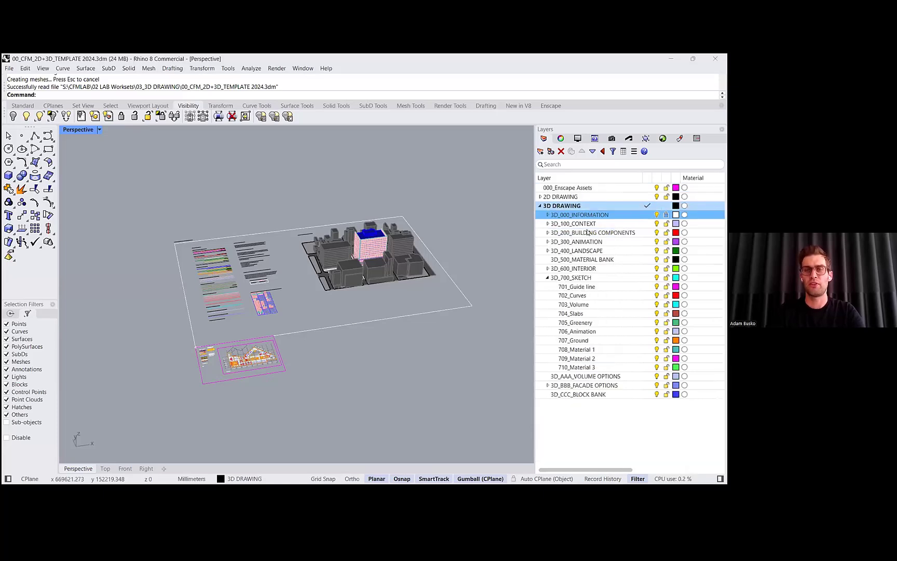
- Select the 3D_700_SKETCH sublayers, then open and close the 3D_300_ANIMATION layer group
{"action": "left_click", "coordinate": [587, 278]}
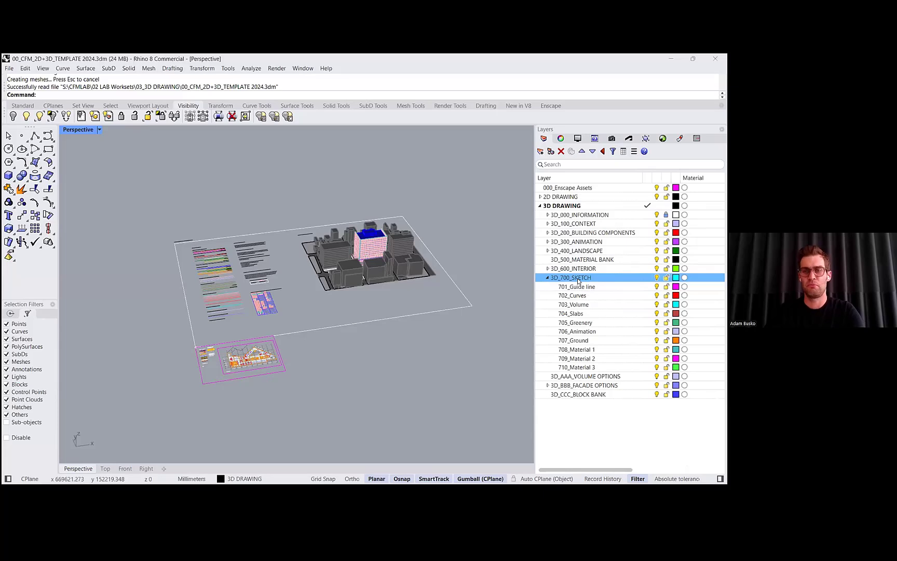
{"action": "left_click", "coordinate": [584, 368], "text": "shift"}
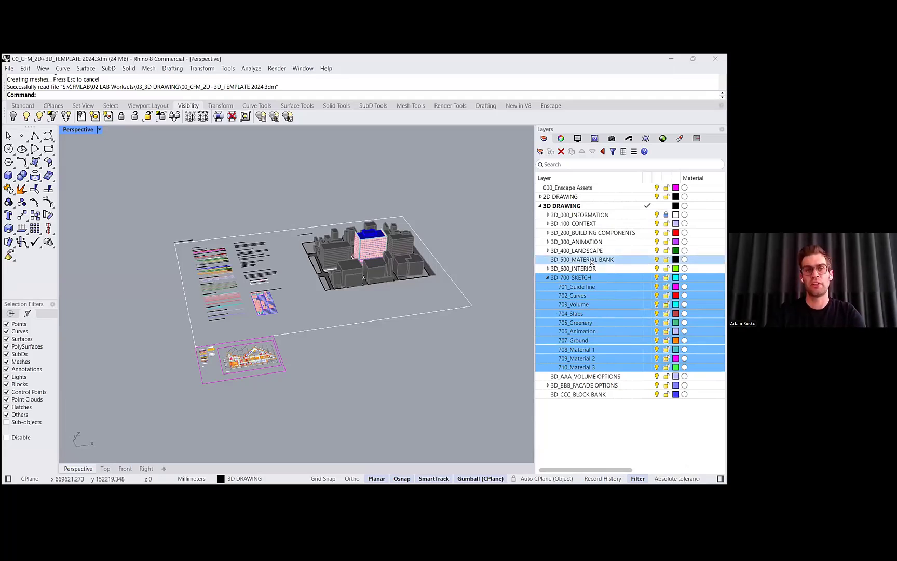
{"action": "left_click", "coordinate": [597, 271]}
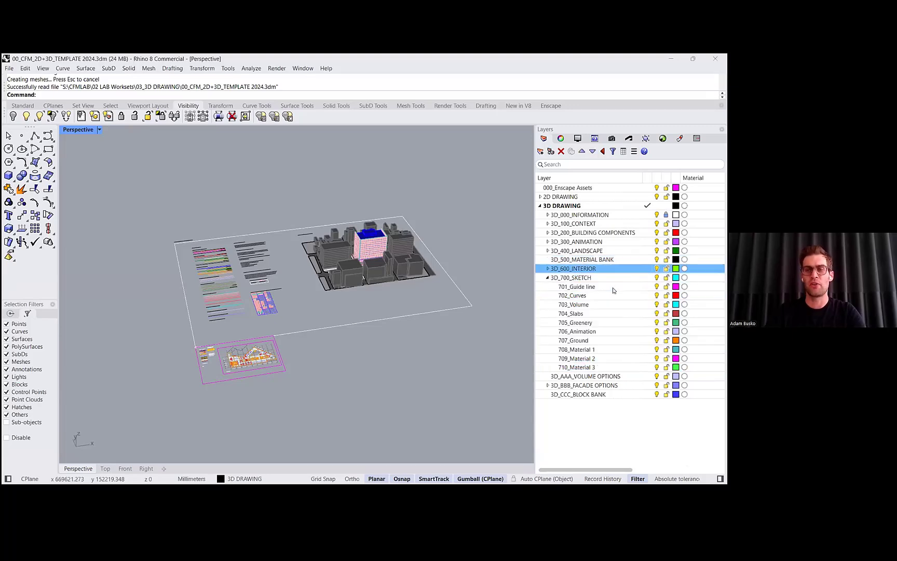
{"action": "left_click", "coordinate": [613, 295]}
{"action": "scroll", "coordinate": [418, 273], "scroll_direction": "up", "scroll_amount": 7}
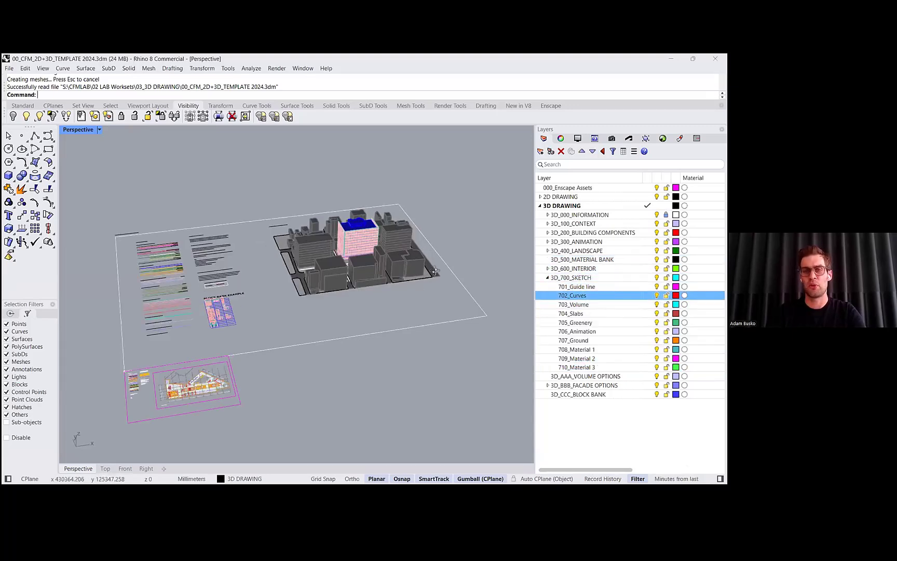
{"action": "left_click", "coordinate": [549, 241]}
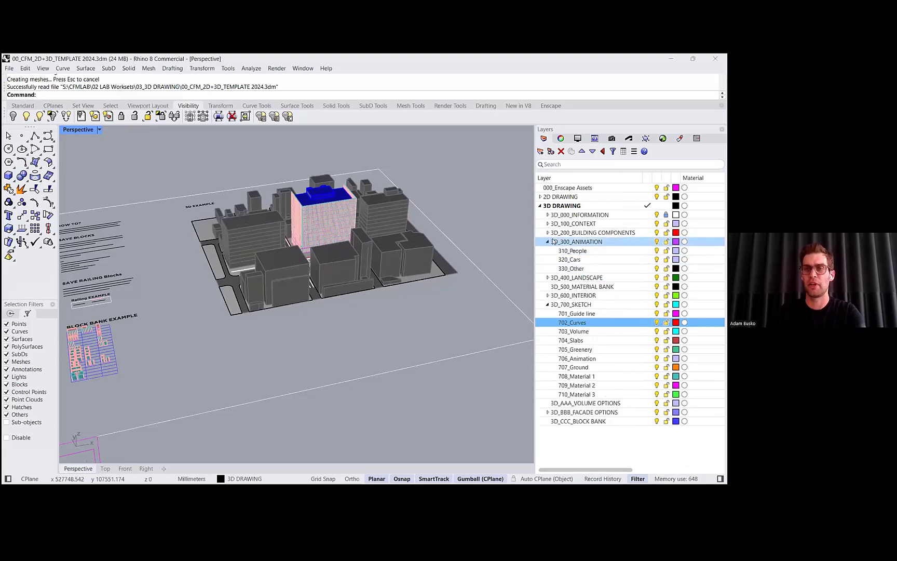
{"action": "left_click", "coordinate": [549, 242]}
- Orbit the perspective view and window-select the central building block to inspect its objects
{"action": "mouse_move", "coordinate": [332, 265]}
{"action": "right_mouse_down"}
{"action": "mouse_move", "coordinate": [400, 270]}
{"action": "mouse_move", "coordinate": [337, 261]}
{"action": "mouse_move", "coordinate": [385, 266]}
{"action": "mouse_move", "coordinate": [415, 285]}
{"action": "right_mouse_up"}
{"action": "scroll", "coordinate": [415, 284], "scroll_direction": "down", "scroll_amount": 3}
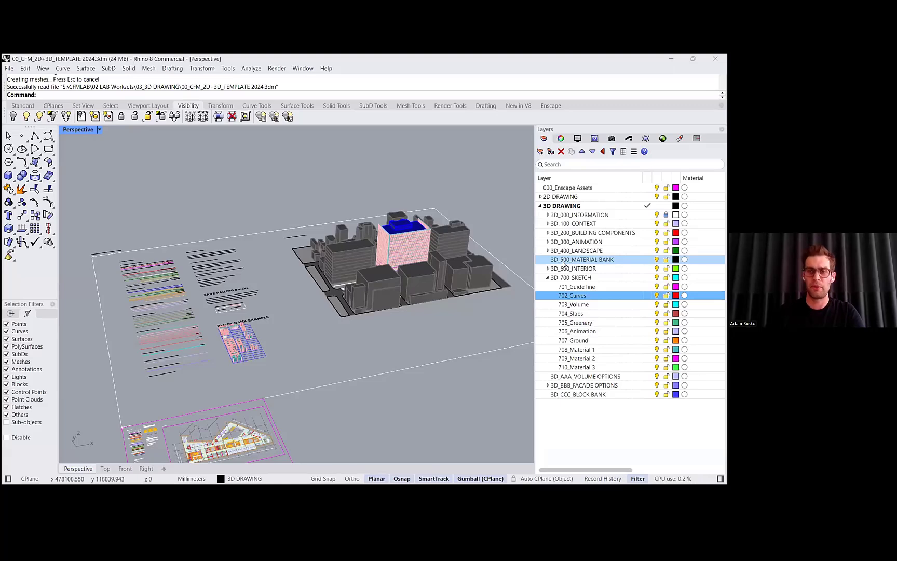
{"action": "mouse_move", "coordinate": [467, 334]}
{"action": "right_mouse_down"}
{"action": "mouse_move", "coordinate": [474, 347]}
{"action": "mouse_move", "coordinate": [475, 335]}
{"action": "right_mouse_up"}
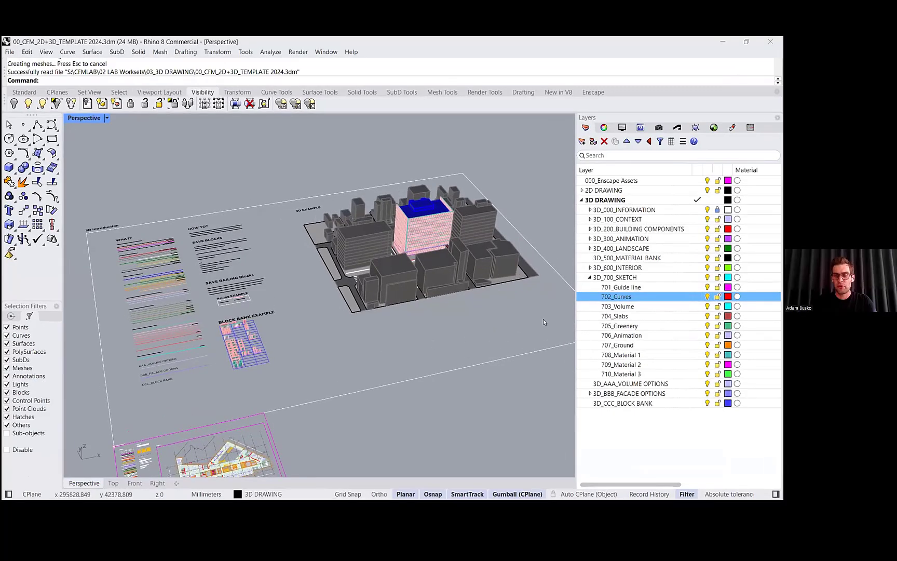
{"action": "right_click_drag", "start_coordinate": [543, 322], "coordinate": [531, 297]}
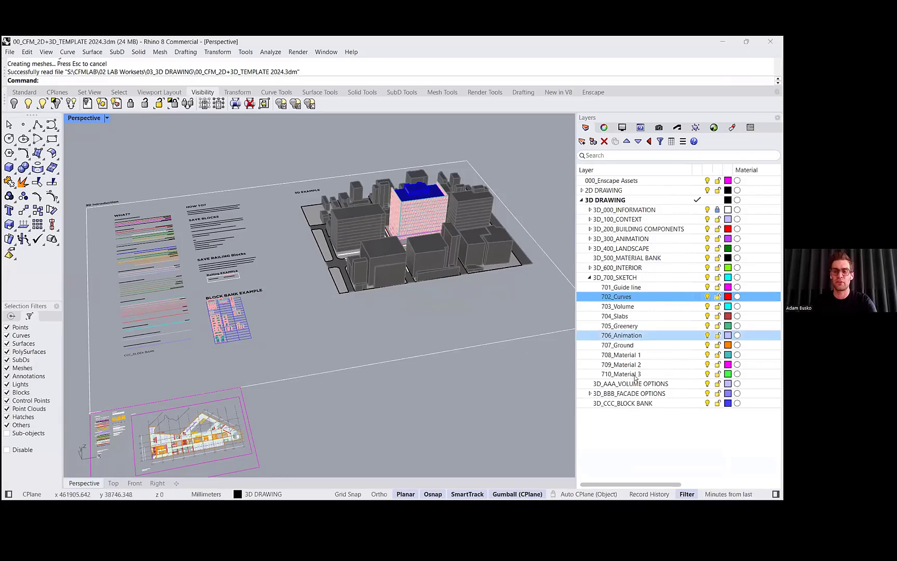
{"action": "right_click_drag", "start_coordinate": [407, 347], "coordinate": [405, 342]}
{"action": "right_click_drag", "start_coordinate": [431, 202], "coordinate": [437, 203]}
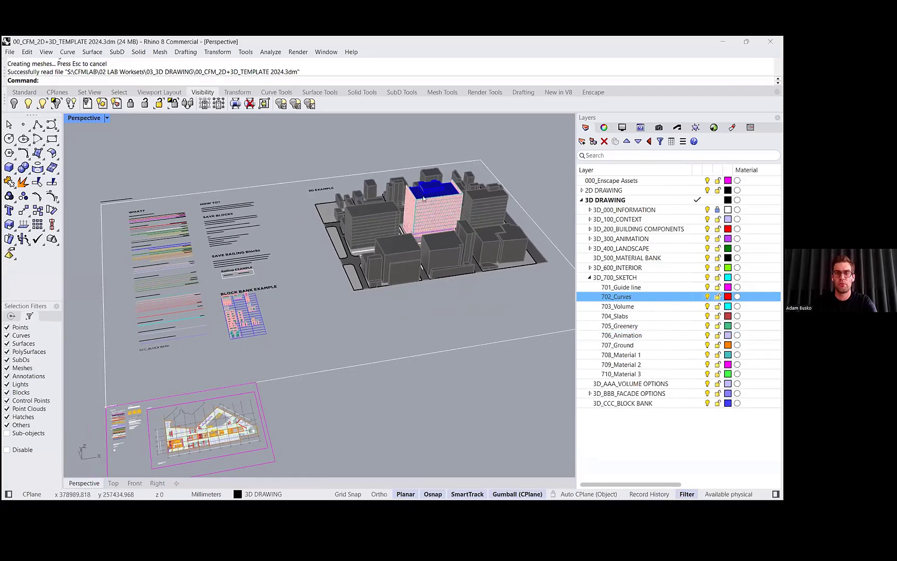
{"action": "left_click_drag", "start_coordinate": [380, 162], "coordinate": [460, 241]}
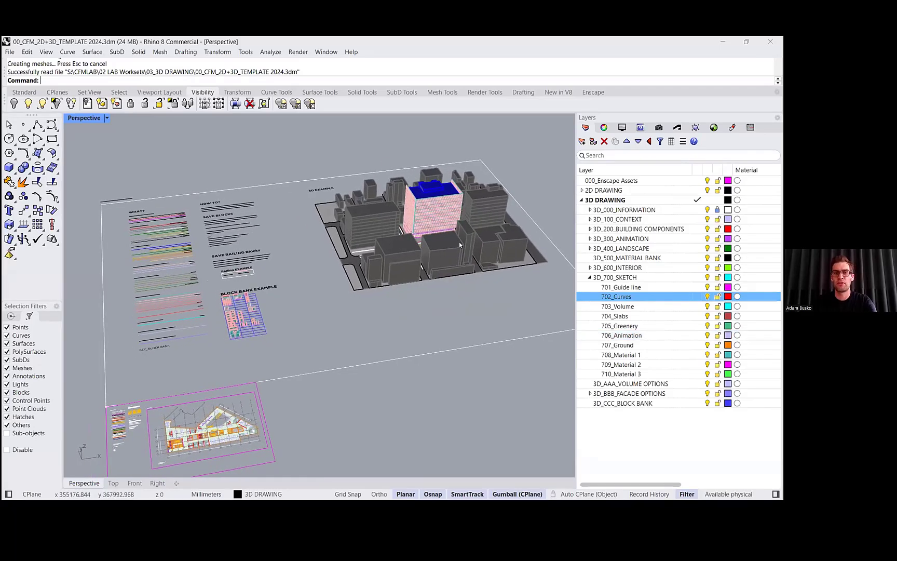
- Lock the 3D_100_CONTEXT, 3D_200_BUILDING COMPONENTS, 3D_400_LANDSCAPE and 3D_300_ANIMATION layers
{"action": "left_click", "coordinate": [707, 220]}
{"action": "left_click", "coordinate": [708, 220]}
{"action": "left_click", "coordinate": [718, 221]}
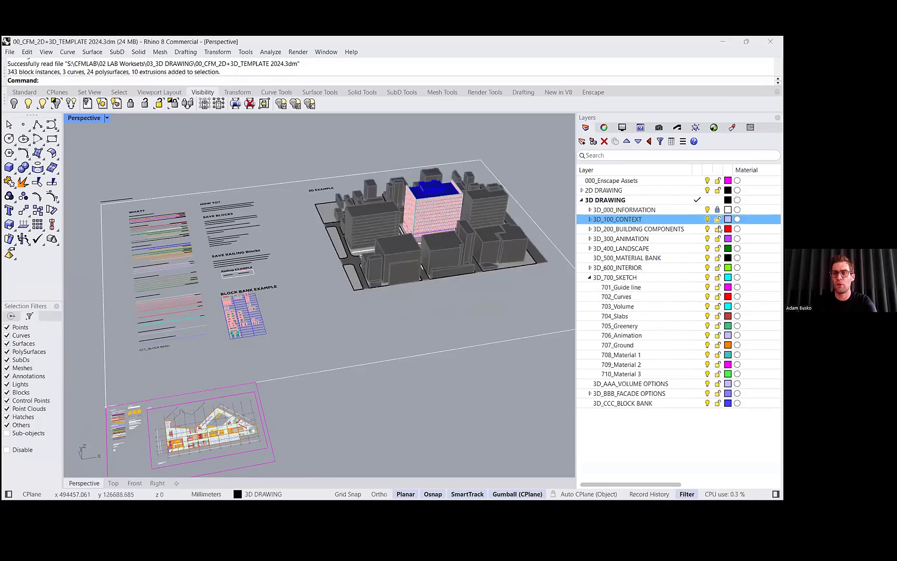
{"action": "left_click", "coordinate": [718, 228]}
{"action": "left_click", "coordinate": [718, 248]}
{"action": "left_click", "coordinate": [718, 238]}
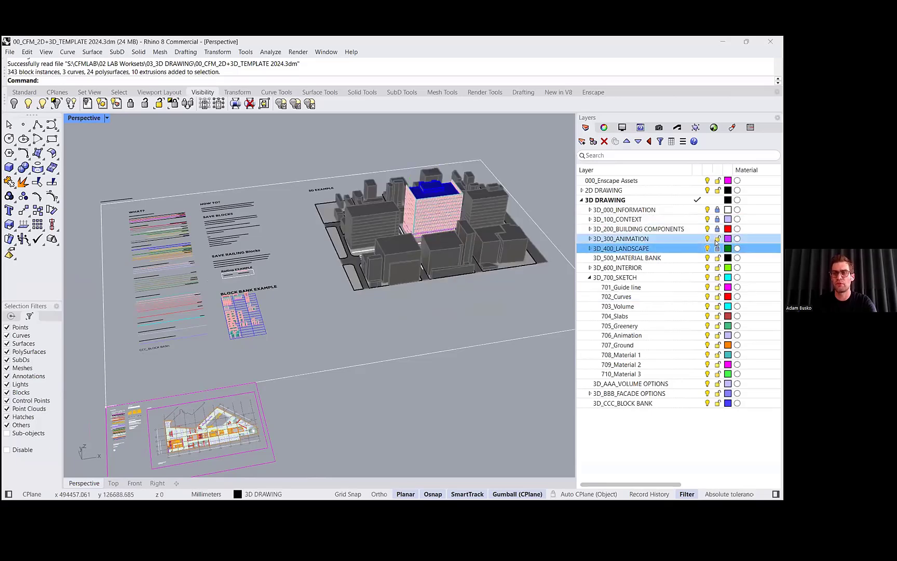
- Window-select the building area again to test selection with locked layers, then clear the selection
{"action": "left_click_drag", "start_coordinate": [487, 266], "coordinate": [382, 174]}
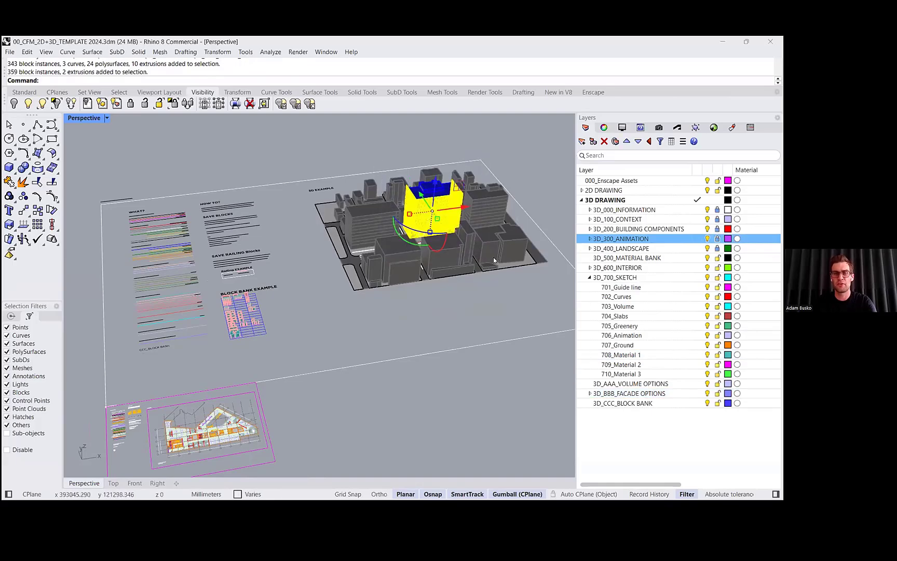
{"action": "right_click_drag", "start_coordinate": [494, 257], "coordinate": [506, 269]}
{"action": "left_click", "coordinate": [506, 270]}
- Add a new sublayer named 01_Basic Facade under 3D_BBB_FACADE OPTIONS
{"action": "left_click", "coordinate": [635, 395]}
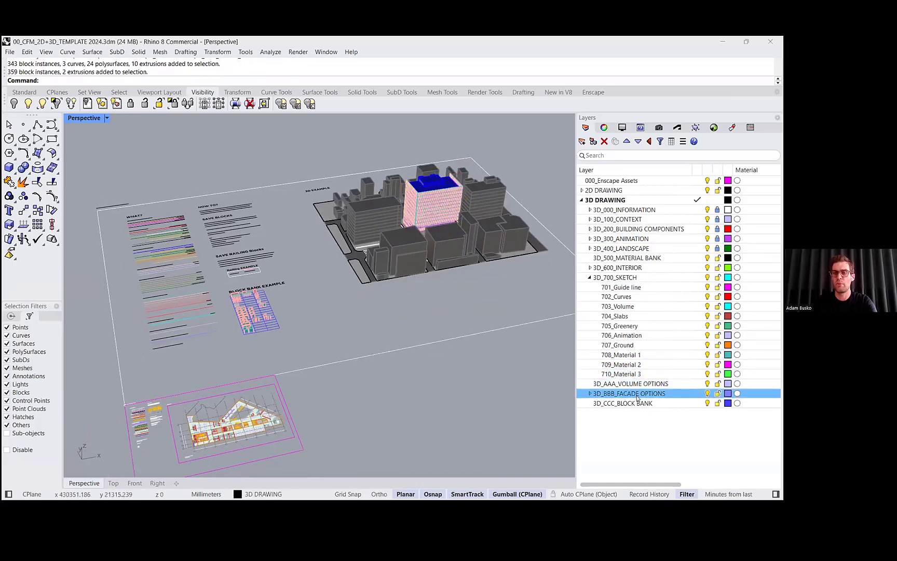
{"action": "left_click", "coordinate": [590, 394]}
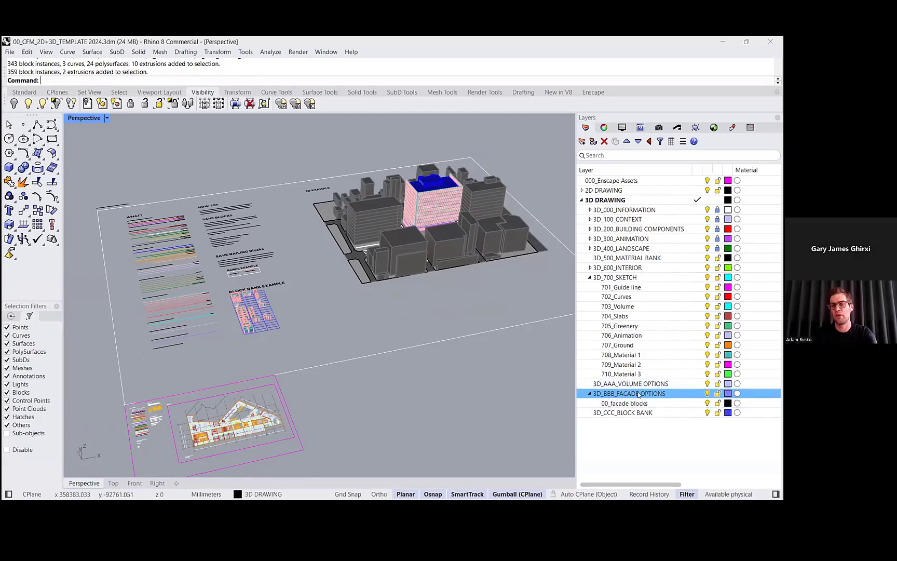
{"action": "left_click", "coordinate": [590, 394]}
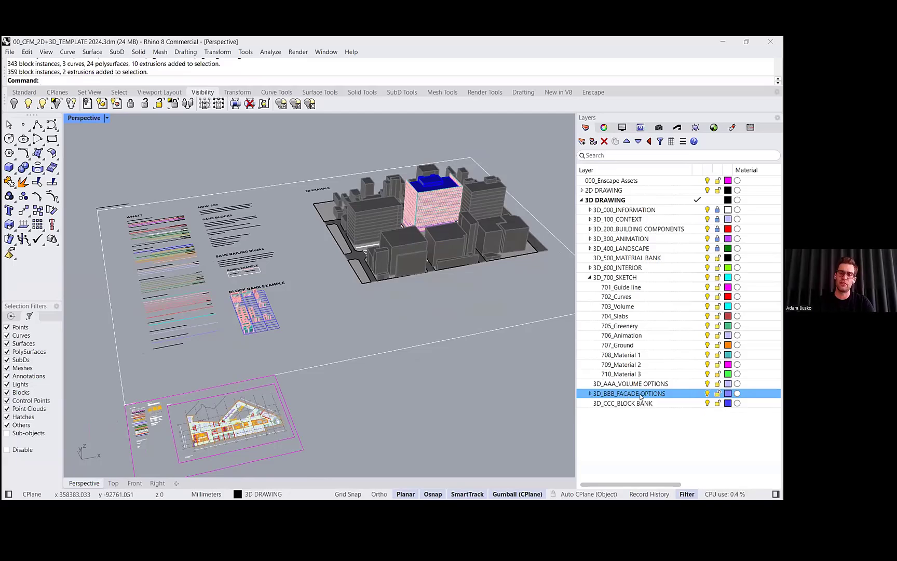
{"action": "left_click", "coordinate": [590, 394]}
{"action": "left_click", "coordinate": [593, 141]}
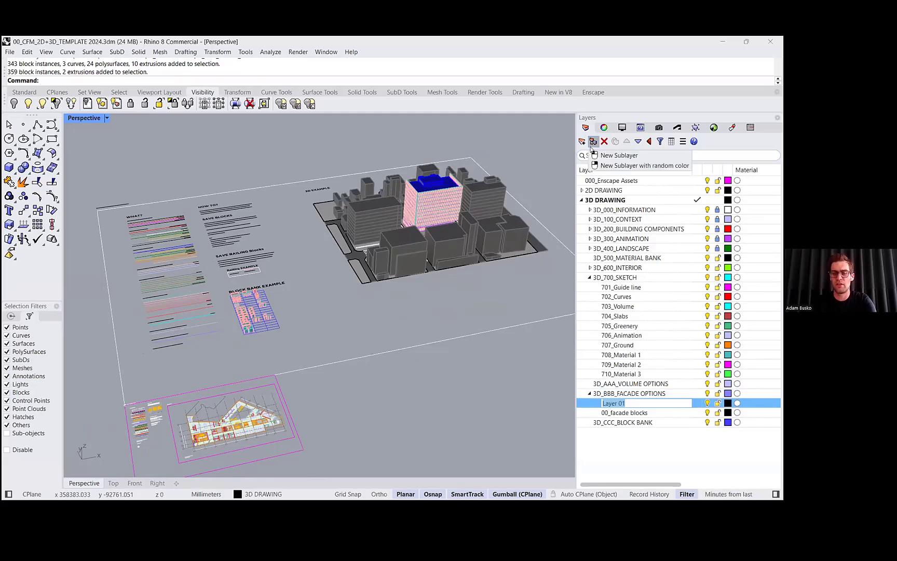
{"action": "type", "text": "01_"}
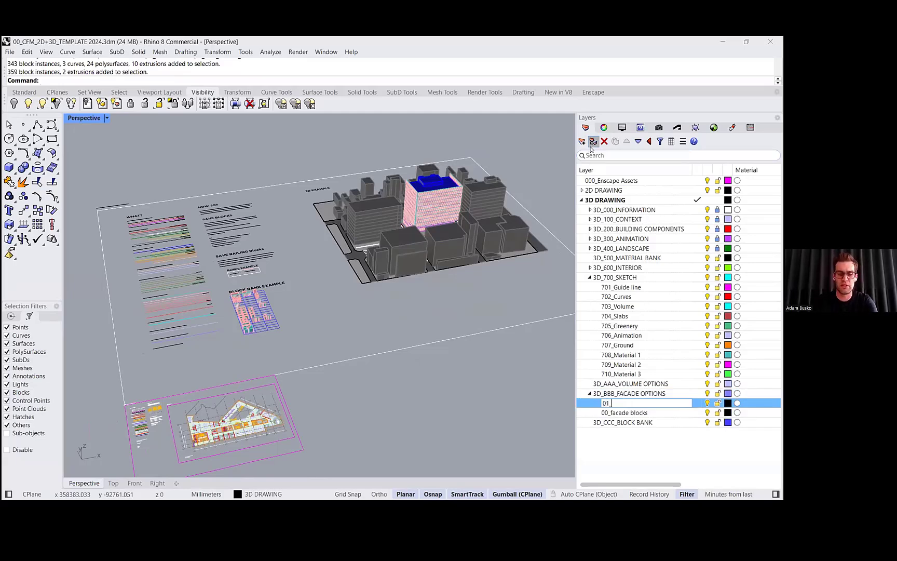
{"action": "type", "text": "BAs"}
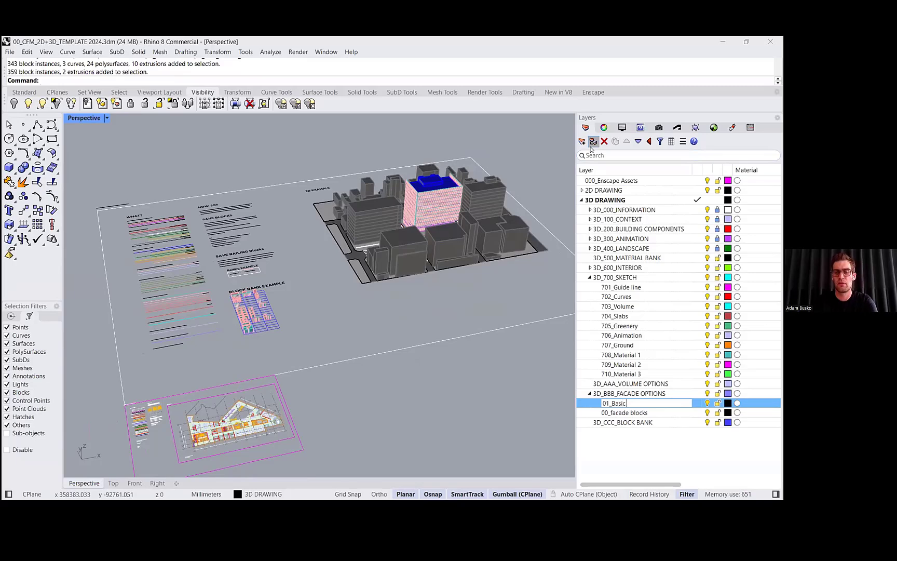
{"action": "type", "text": "ic Facade"}
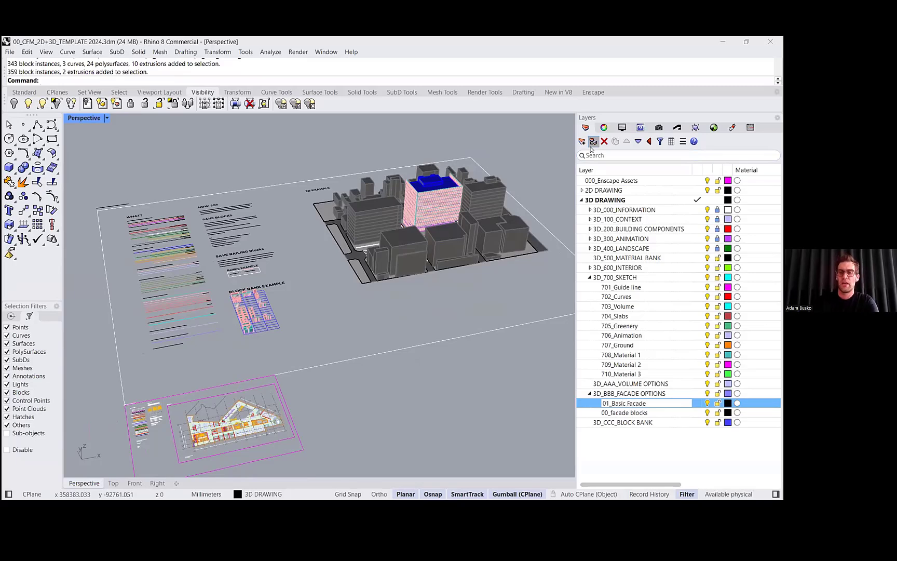
- Expand 3D_200_BUILDING COMPONENTS and inspect the 221_Wall Concrete layer's material, browsing the layer list
{"action": "left_click", "coordinate": [707, 404]}
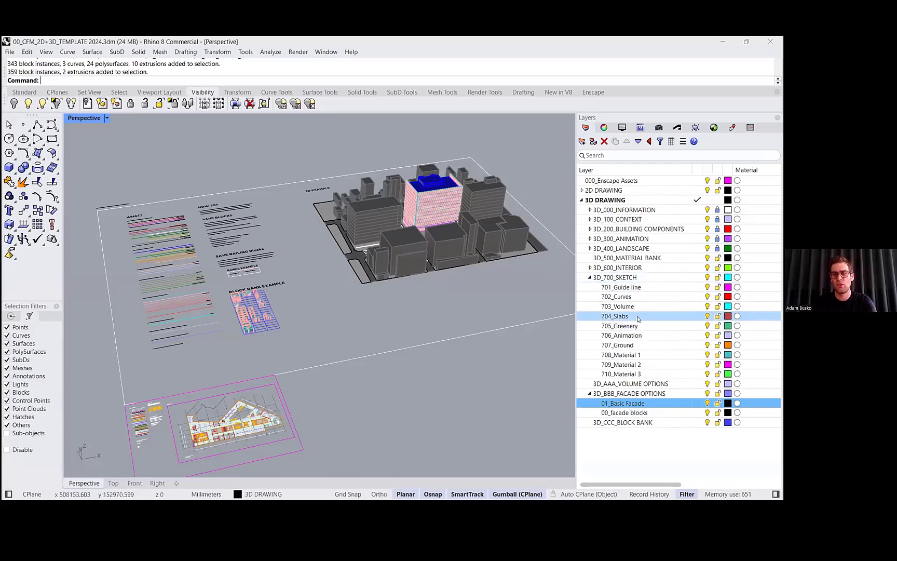
{"action": "left_click", "coordinate": [639, 259]}
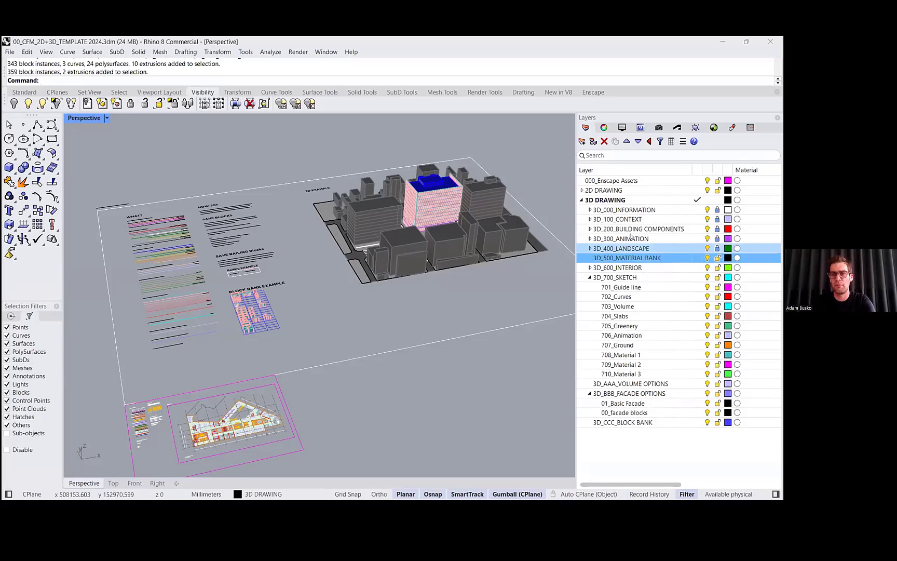
{"action": "double_click", "coordinate": [630, 229]}
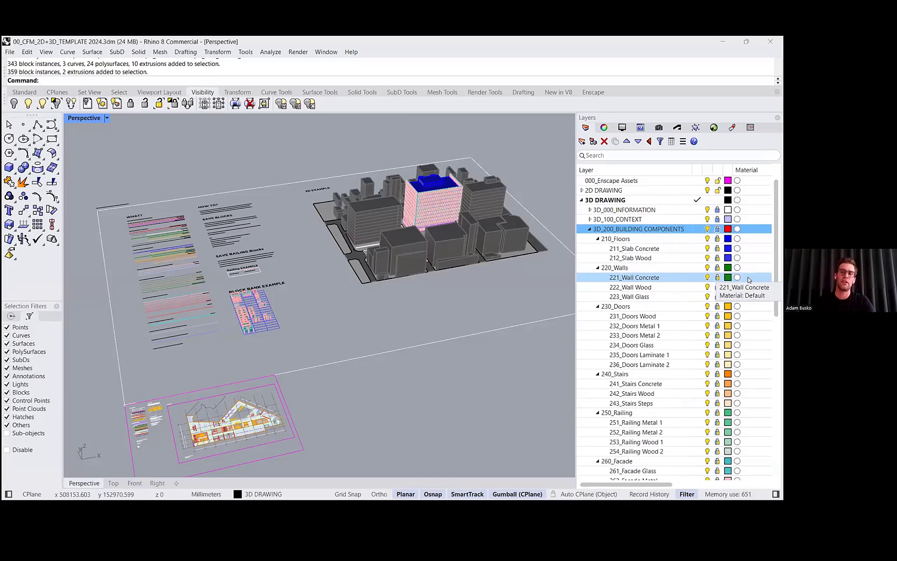
{"action": "scroll", "coordinate": [416, 256], "scroll_direction": "up", "scroll_amount": 5}
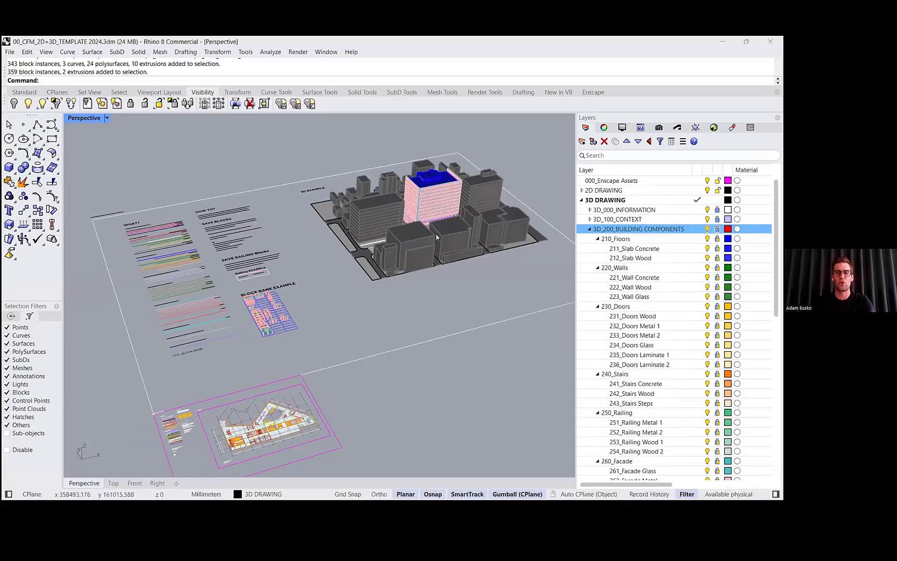
{"action": "scroll", "coordinate": [444, 238], "scroll_direction": "down", "scroll_amount": 2}
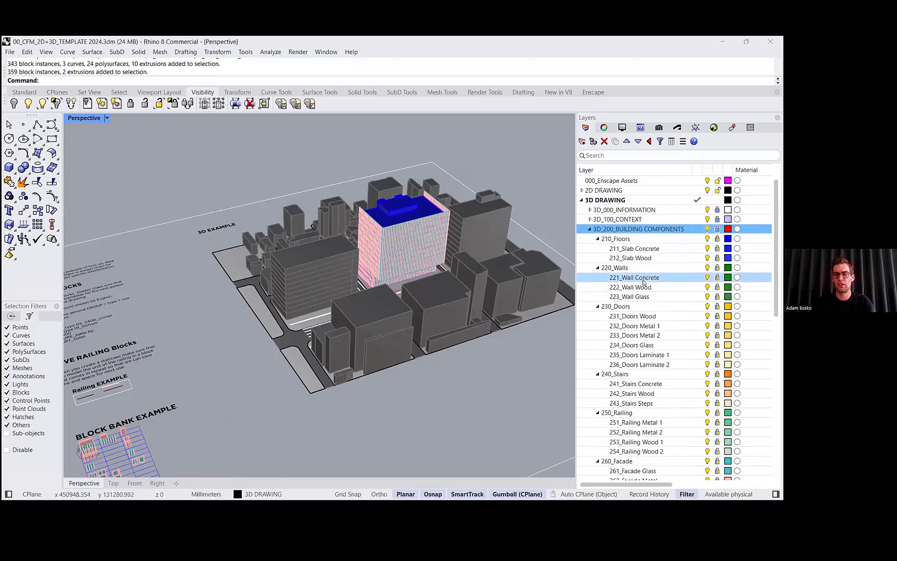
{"action": "left_click", "coordinate": [644, 281]}
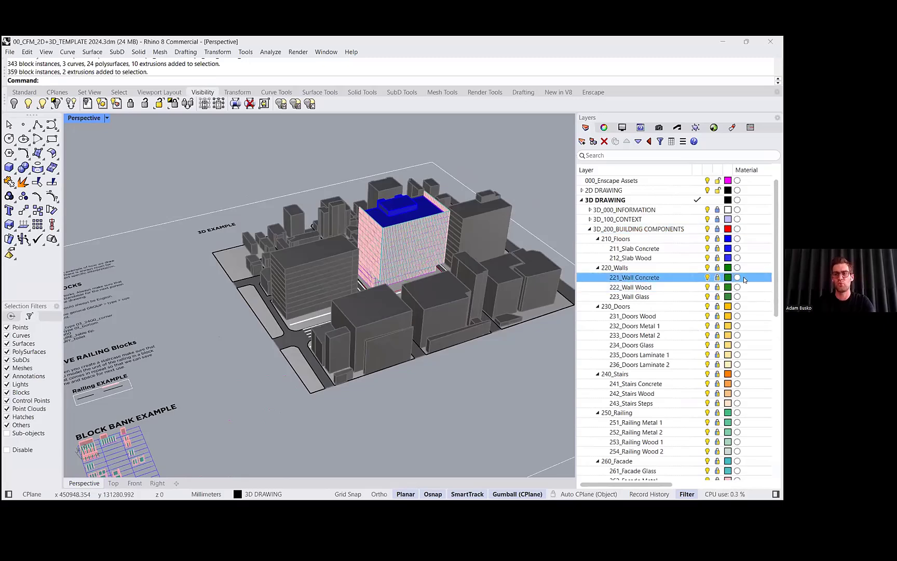
{"action": "left_click", "coordinate": [737, 276]}
{"action": "left_click", "coordinate": [278, 55]}
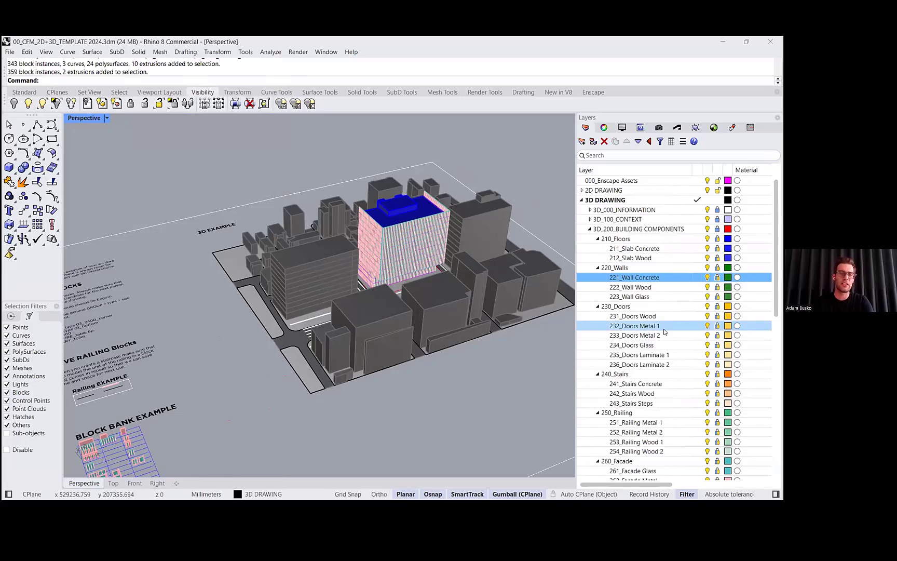
{"action": "scroll", "coordinate": [476, 358], "scroll_direction": "down", "scroll_amount": 4}
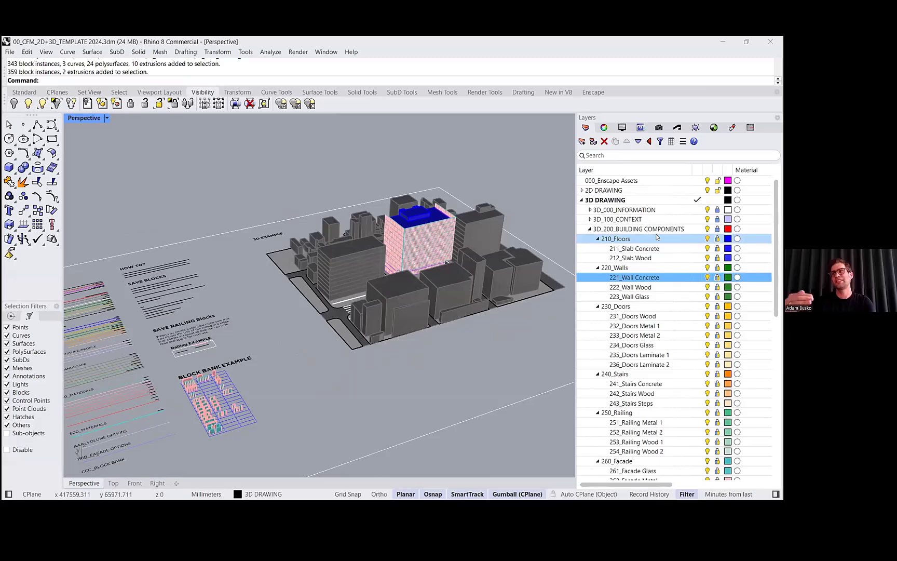
{"action": "scroll", "coordinate": [660, 312], "scroll_direction": "down", "scroll_amount": 12}
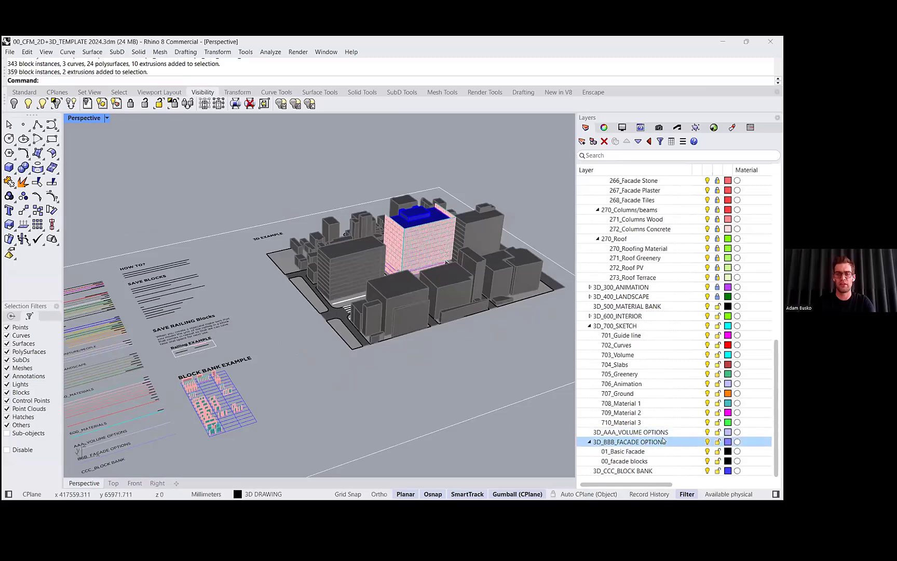
- Collapse the expanded 3D DRAWING layer groups and the 3D DRAWING parent, and expand the 2D DRAWING layer tree
{"action": "scroll", "coordinate": [663, 437], "scroll_direction": "up", "scroll_amount": 11}
{"action": "right_click_drag", "start_coordinate": [398, 306], "coordinate": [555, 290]}
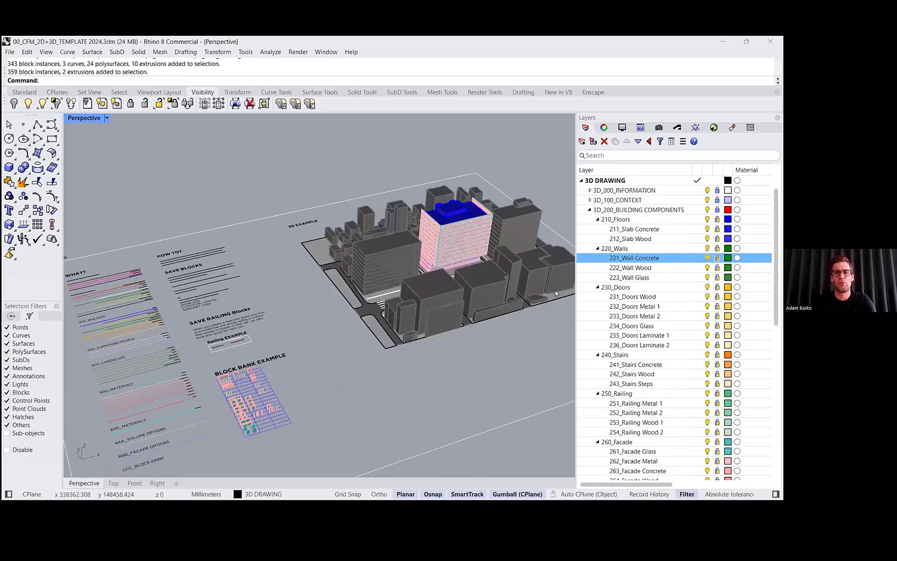
{"action": "left_click", "coordinate": [589, 209]}
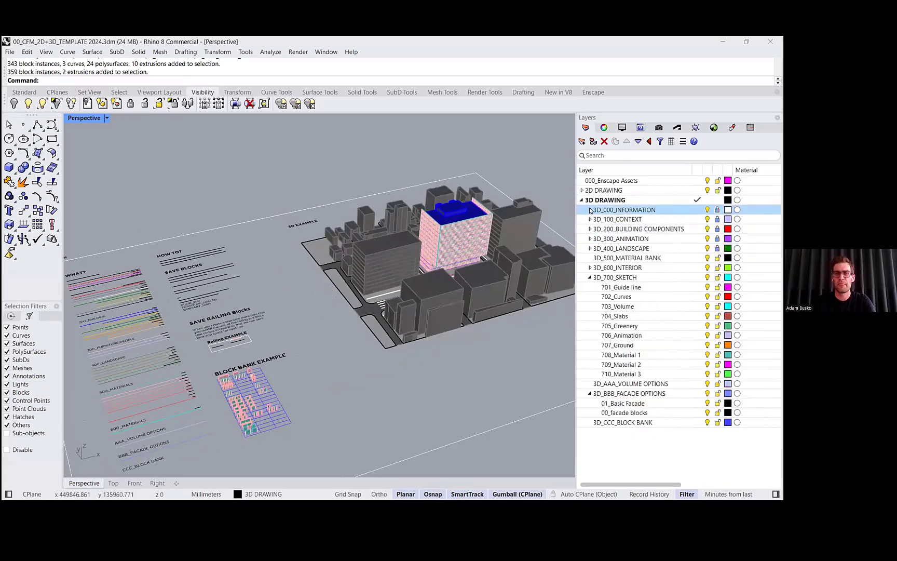
{"action": "left_click", "coordinate": [589, 277]}
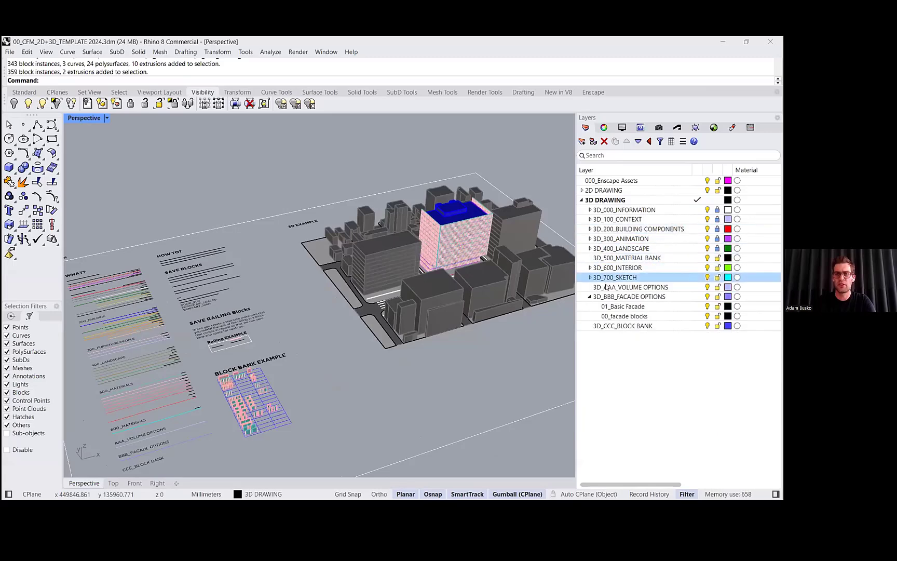
{"action": "left_click", "coordinate": [582, 200]}
{"action": "left_click", "coordinate": [582, 190]}
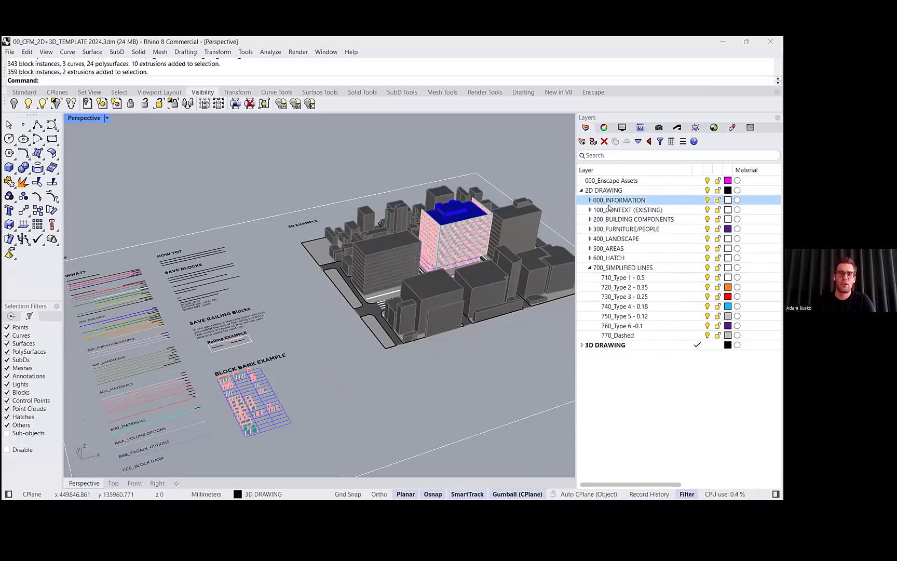
- Examine the 2D DRAWING sublayers, opening the building components and furniture groups, and select the 710 to 760 line-type layers
{"action": "right_click_drag", "start_coordinate": [380, 265], "coordinate": [434, 228]}
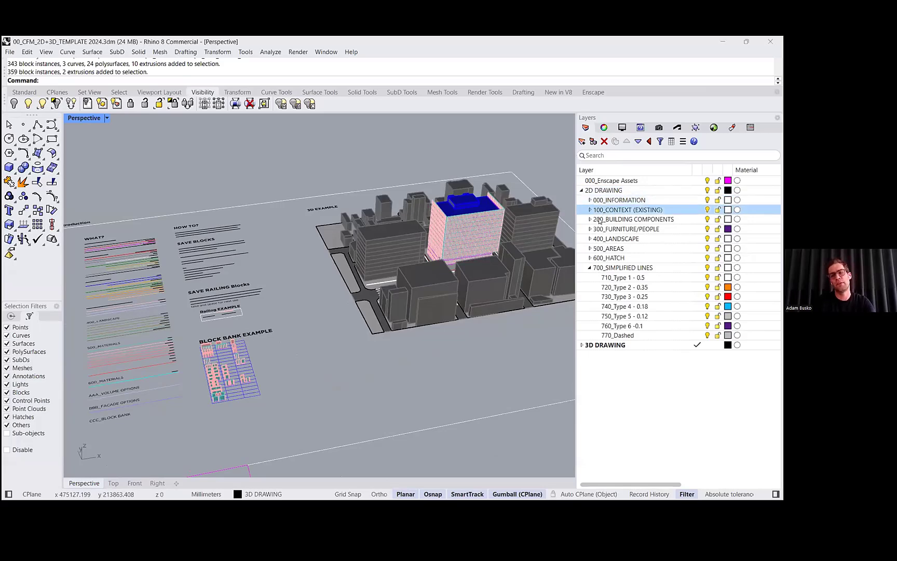
{"action": "left_click", "coordinate": [590, 229]}
{"action": "left_click", "coordinate": [590, 219]}
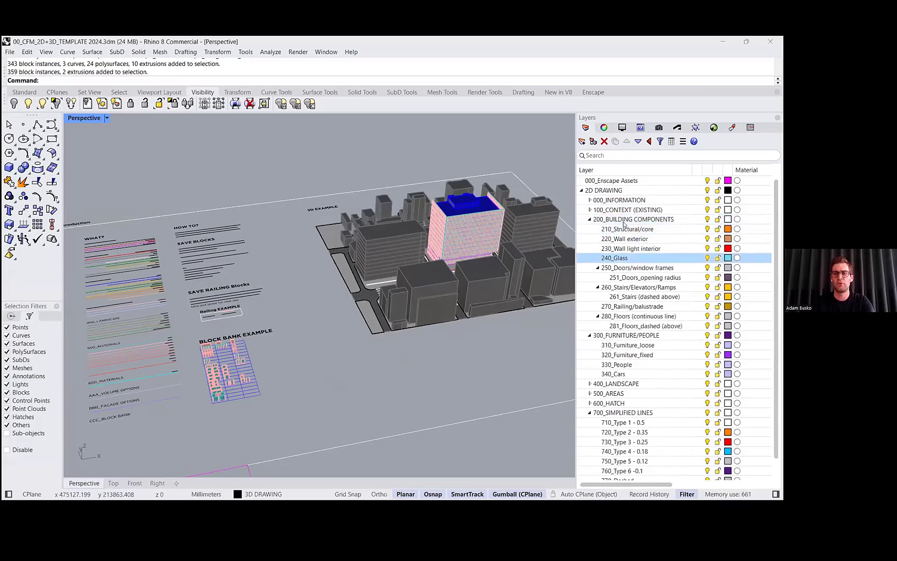
{"action": "left_click", "coordinate": [670, 241]}
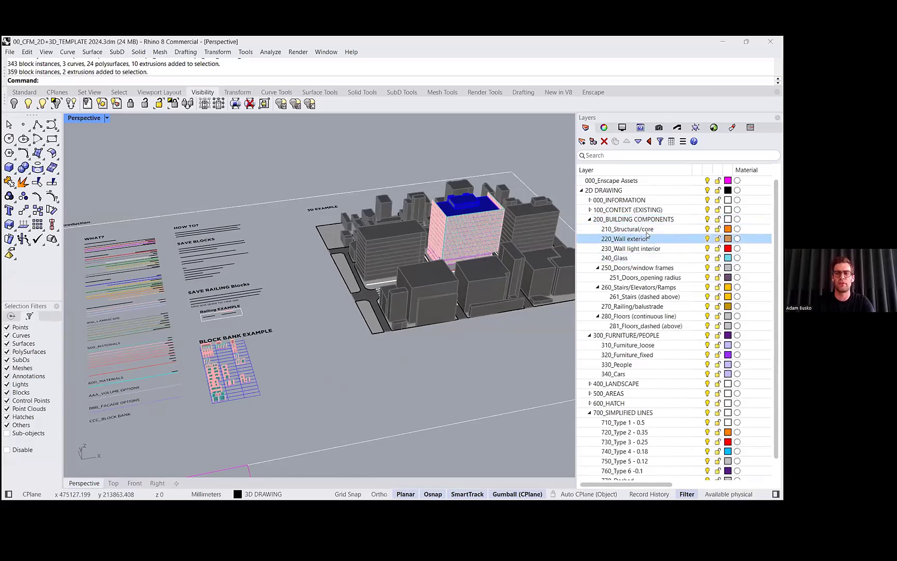
{"action": "left_click", "coordinate": [592, 219]}
{"action": "left_click", "coordinate": [590, 220]}
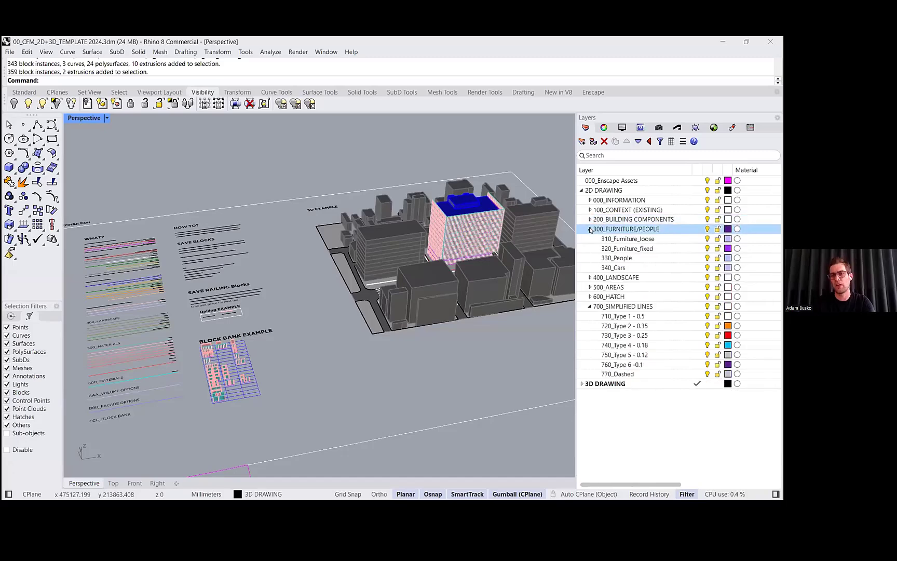
{"action": "left_click", "coordinate": [590, 230]}
{"action": "left_click", "coordinate": [624, 267]}
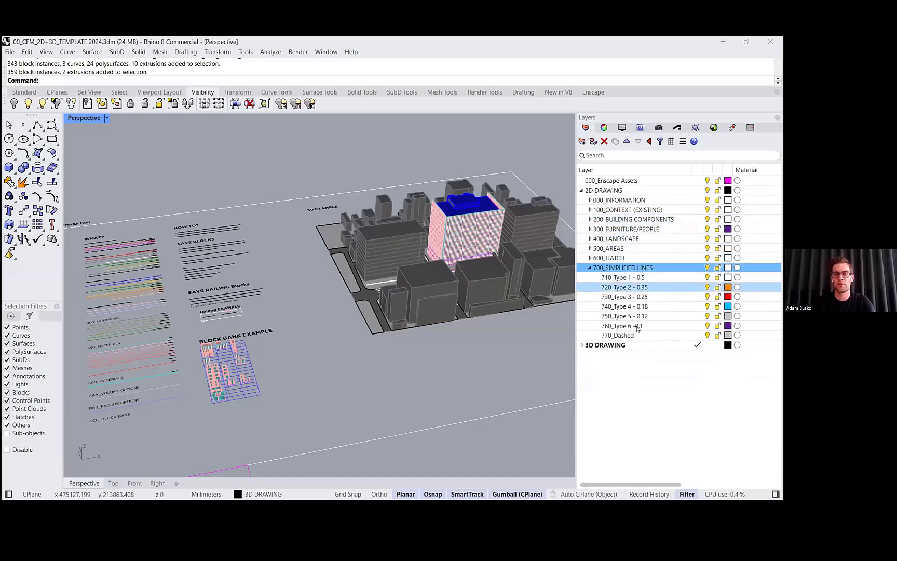
{"action": "left_click", "coordinate": [630, 280]}
{"action": "left_click", "coordinate": [646, 328]}
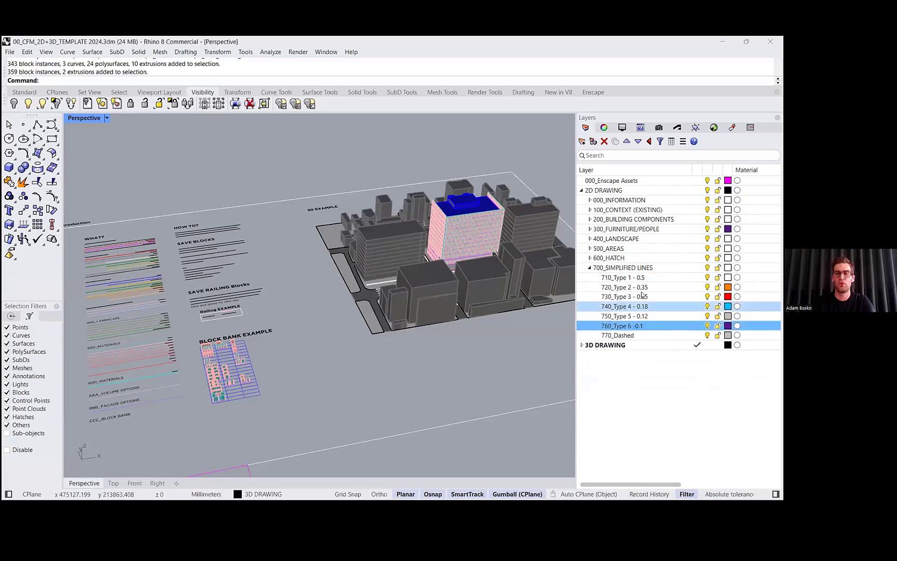
{"action": "left_click", "coordinate": [641, 281], "text": "shift"}
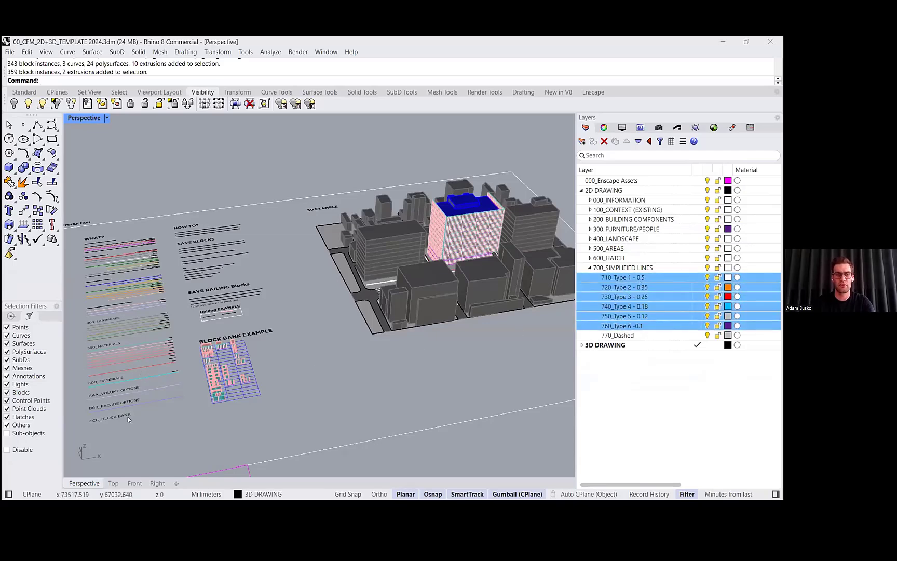
- Switch to the Top view, zoom into the floor plan and turn on Print Display with a model viewport scale of 250
{"action": "left_click", "coordinate": [112, 483]}
{"action": "right_click_drag", "start_coordinate": [284, 366], "coordinate": [420, 267]}
{"action": "scroll", "coordinate": [420, 267], "scroll_direction": "down", "scroll_amount": 1}
{"action": "scroll", "coordinate": [258, 363], "scroll_direction": "up", "scroll_amount": 14}
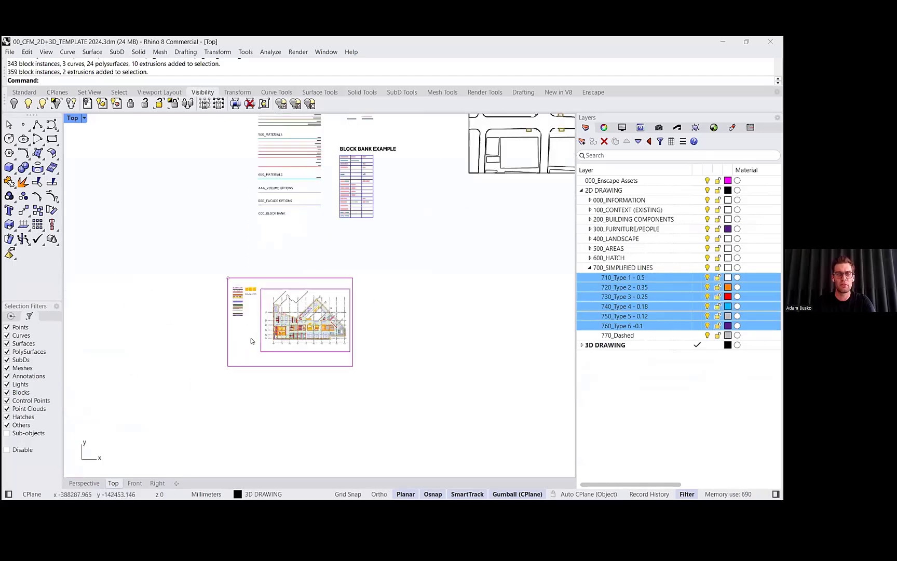
{"action": "right_click_drag", "start_coordinate": [289, 347], "coordinate": [294, 362]}
{"action": "scroll", "coordinate": [361, 354], "scroll_direction": "up", "scroll_amount": 6}
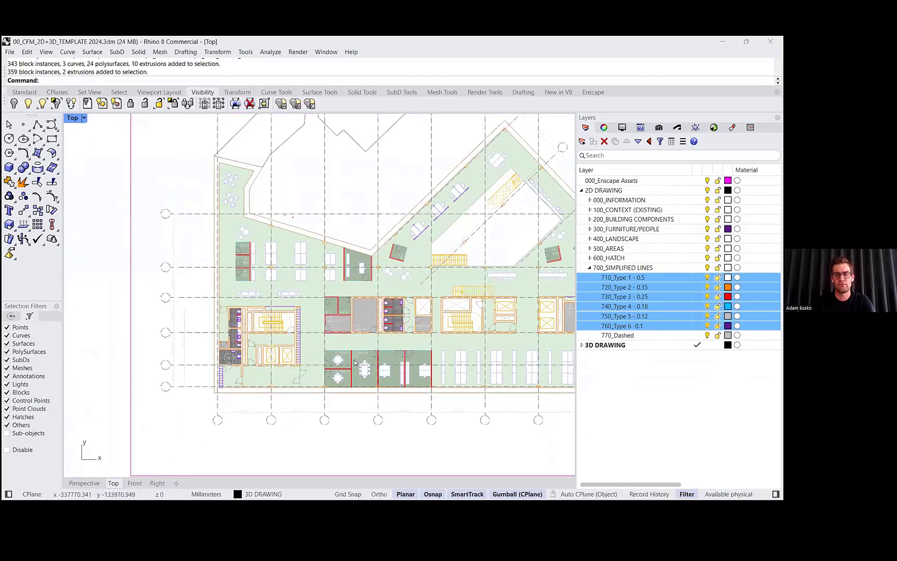
{"action": "right_click_drag", "start_coordinate": [414, 326], "coordinate": [358, 343]}
{"action": "key", "text": "F4"}
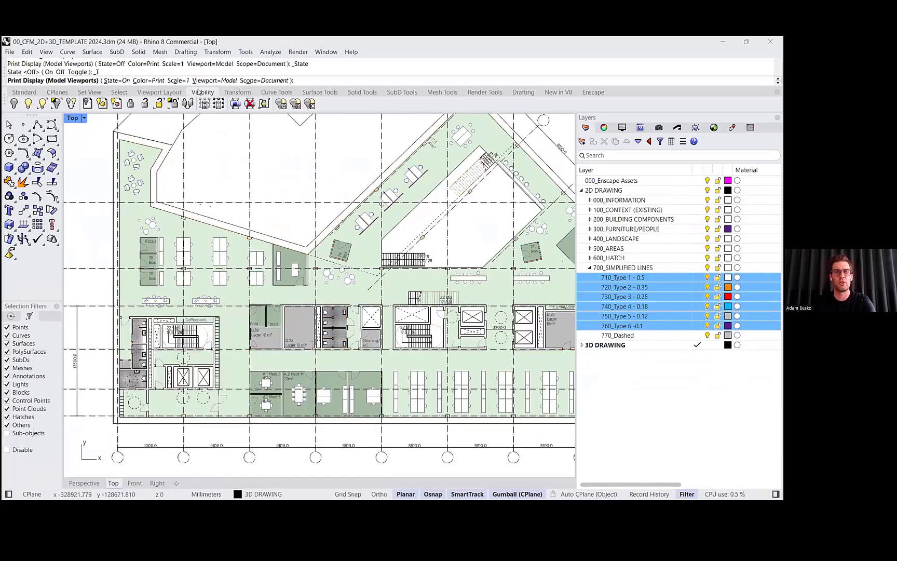
{"action": "left_click", "coordinate": [181, 81]}
{"action": "type", "text": "250"}
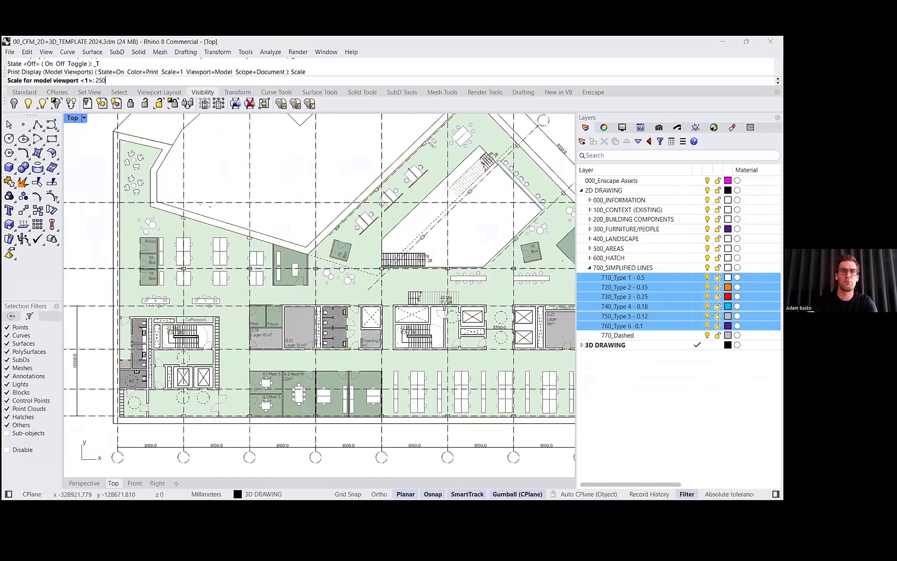
{"action": "key", "text": "Return"}
- Inspect the floor plan's printed lineweights up close, then collapse the 2D DRAWING layer tree and zoom out
{"action": "scroll", "coordinate": [298, 236], "scroll_direction": "up", "scroll_amount": 6}
{"action": "right_click_drag", "start_coordinate": [299, 236], "coordinate": [329, 177]}
{"action": "scroll", "coordinate": [329, 177], "scroll_direction": "down", "scroll_amount": 2}
{"action": "right_click_drag", "start_coordinate": [388, 211], "coordinate": [452, 175]}
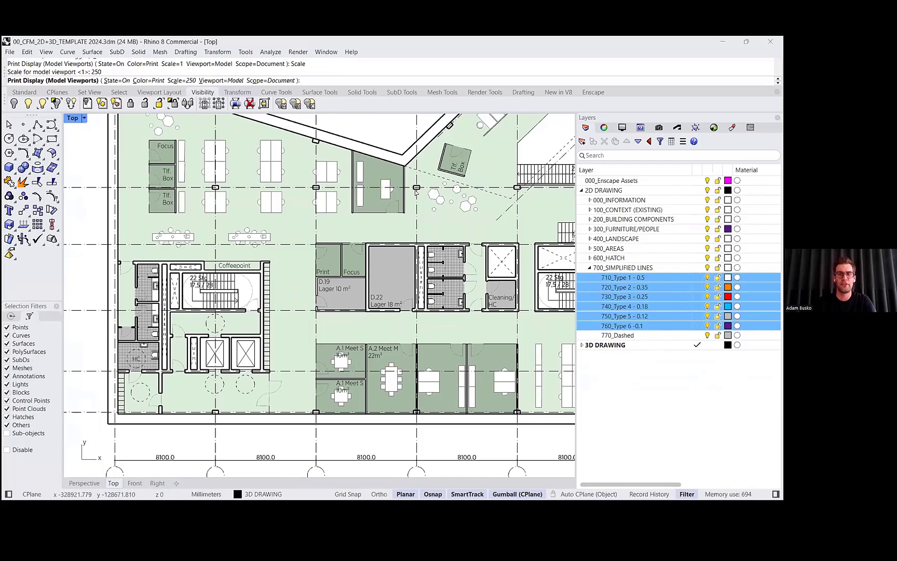
{"action": "scroll", "coordinate": [412, 280], "scroll_direction": "down", "scroll_amount": 3}
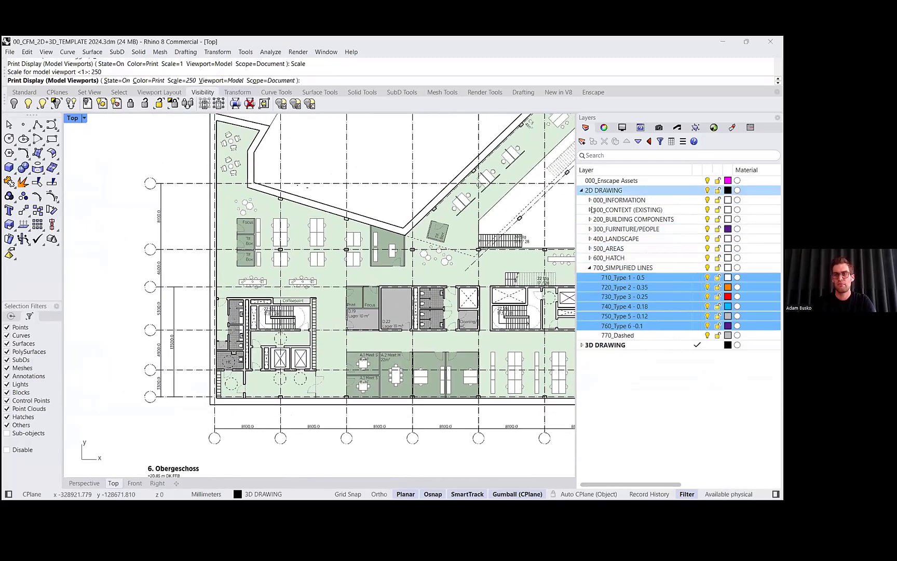
{"action": "left_click", "coordinate": [582, 190]}
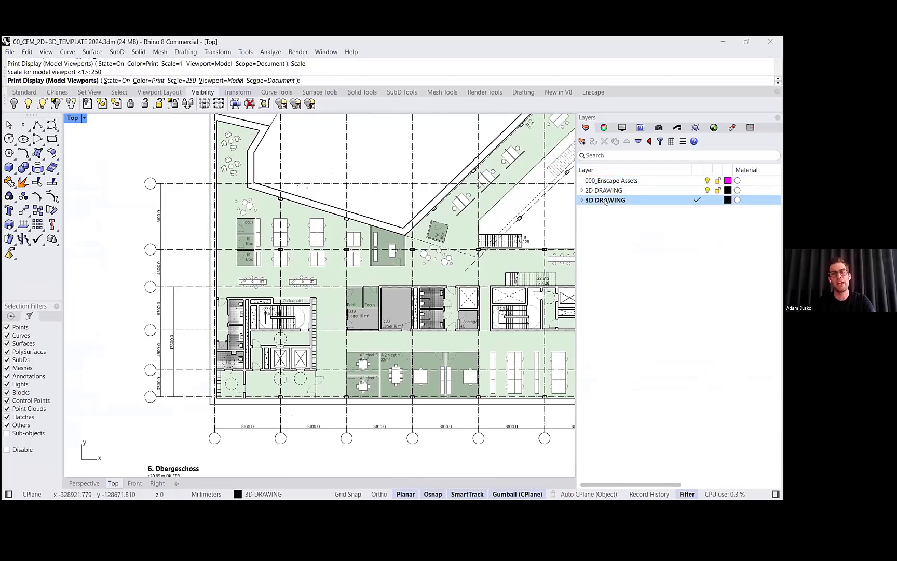
{"action": "scroll", "coordinate": [353, 353], "scroll_direction": "down", "scroll_amount": 8}
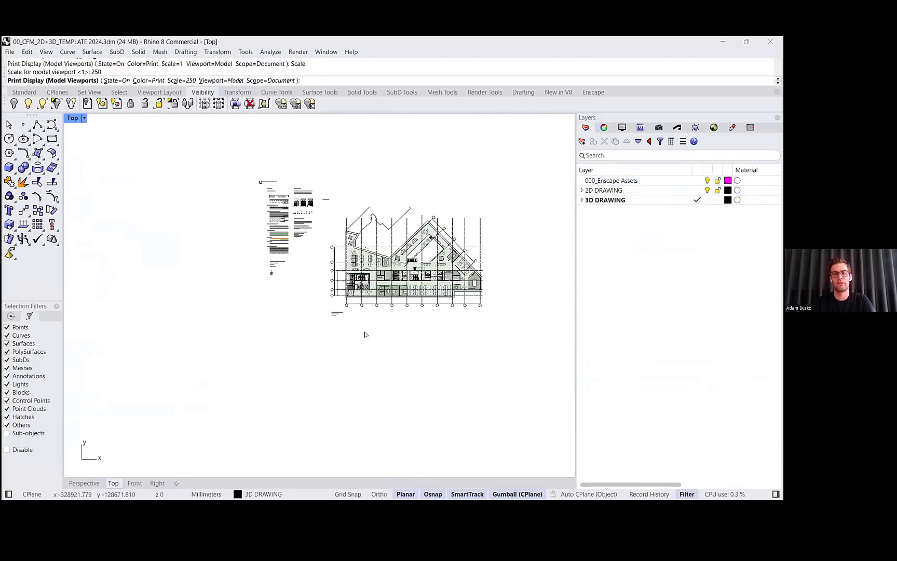
- Return to the Perspective view and look over the template's 3D introduction sheets, floor plan and building model
{"action": "left_click", "coordinate": [89, 480]}
{"action": "right_click_drag", "start_coordinate": [355, 323], "coordinate": [294, 285]}
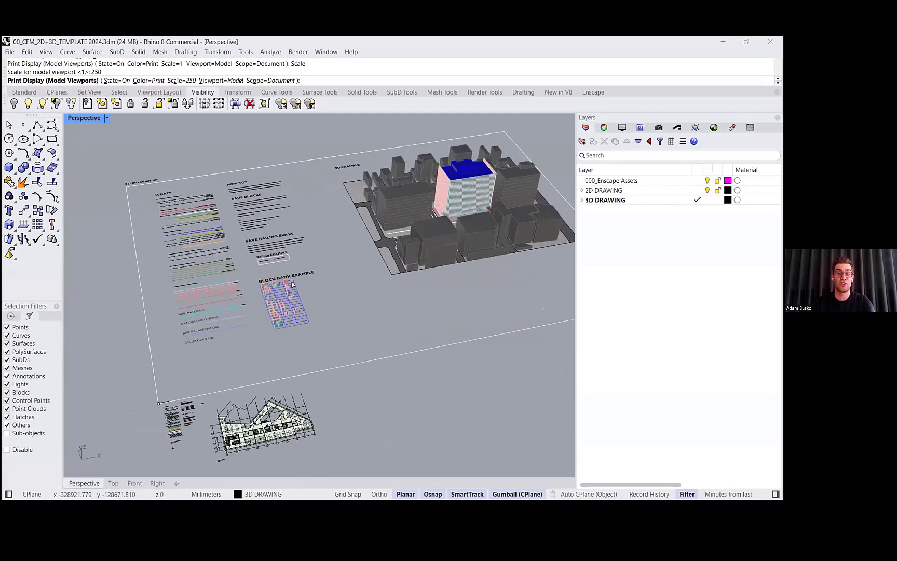
{"action": "scroll", "coordinate": [408, 281], "scroll_direction": "up", "scroll_amount": 10}
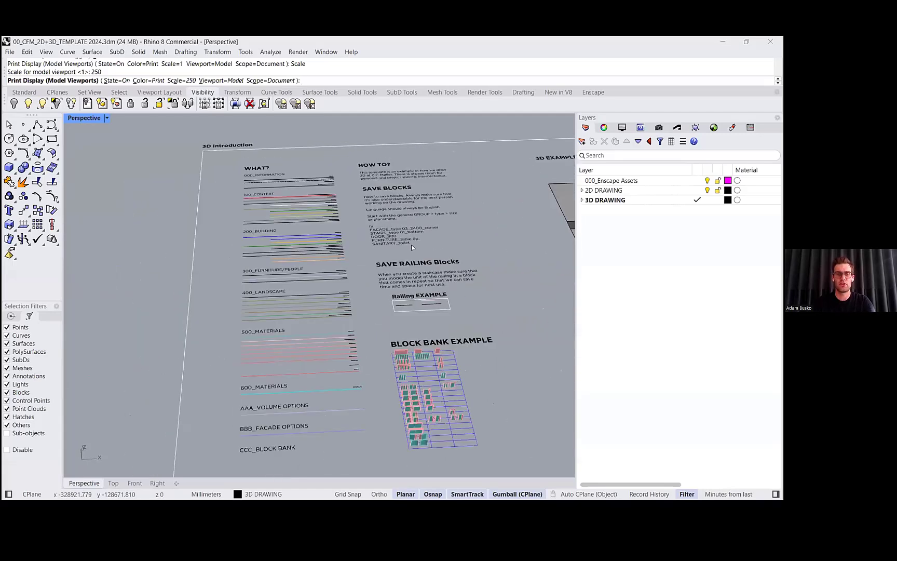
{"action": "scroll", "coordinate": [396, 235], "scroll_direction": "down", "scroll_amount": 10}
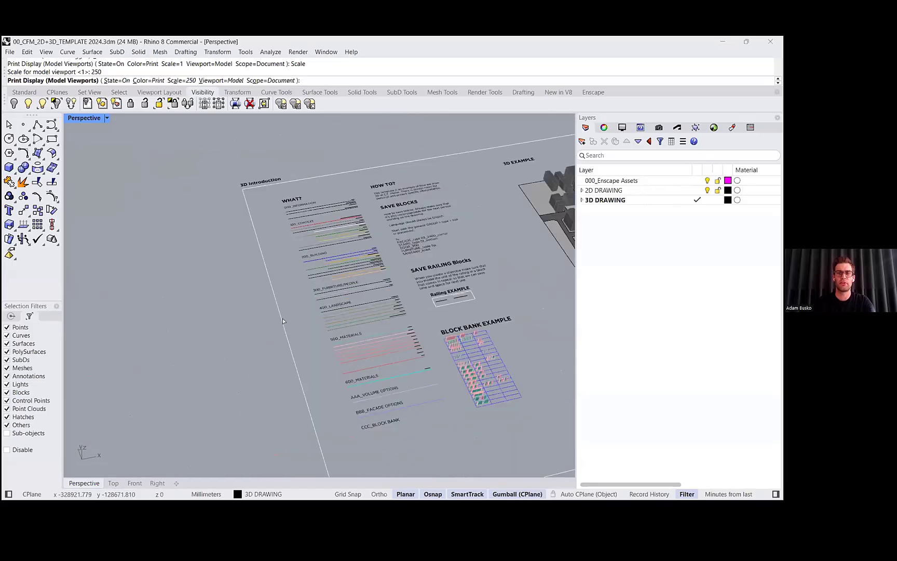
{"action": "scroll", "coordinate": [237, 291], "scroll_direction": "up", "scroll_amount": 2}
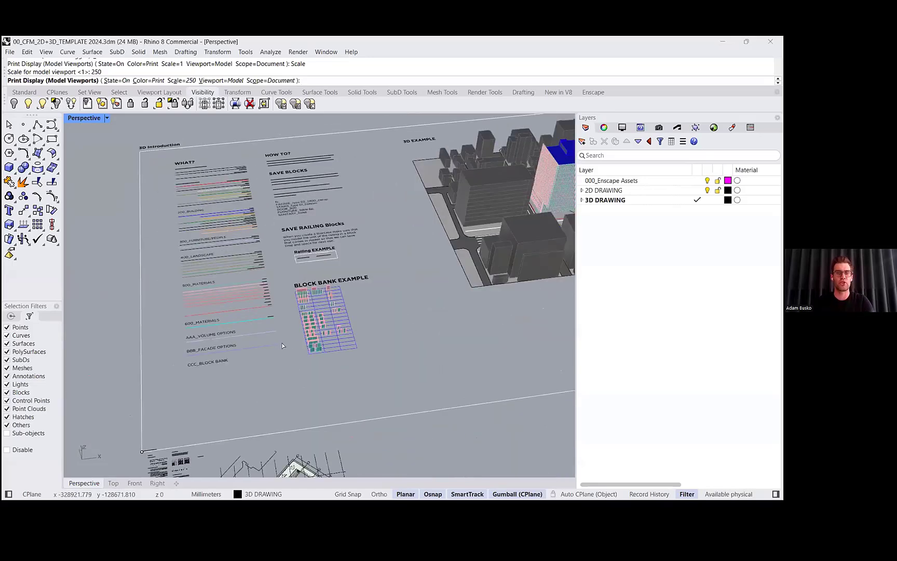
{"action": "right_click_drag", "start_coordinate": [362, 244], "coordinate": [287, 242], "text": "shift"}
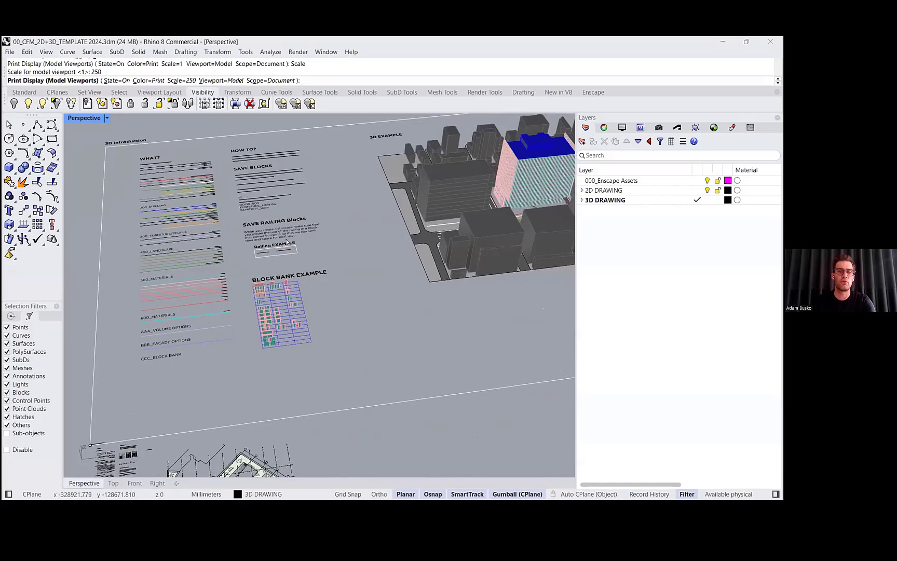
{"action": "scroll", "coordinate": [371, 253], "scroll_direction": "down", "scroll_amount": 3}
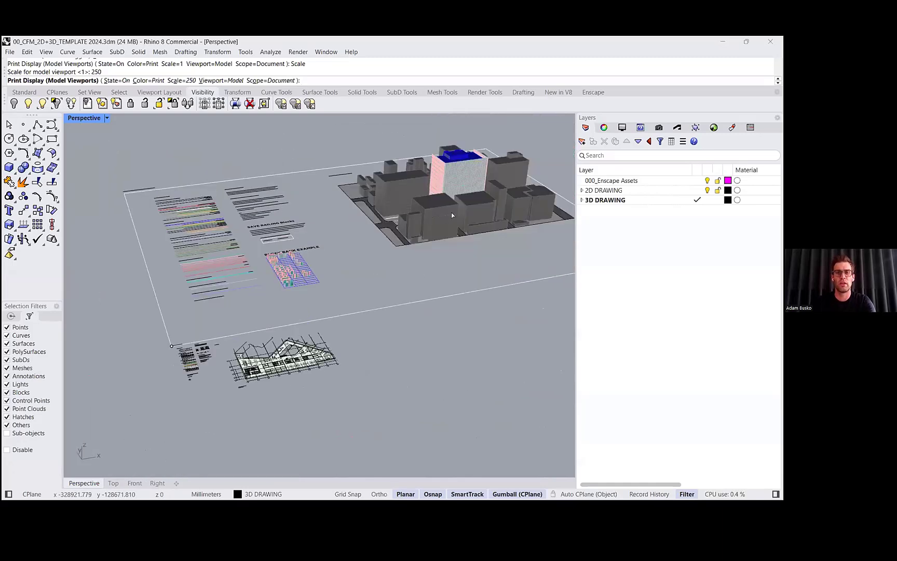
- Switch to the Rhino 2025 presentation PDF in Adobe Acrobat
{"action": "key", "text": "alt+Tab"}
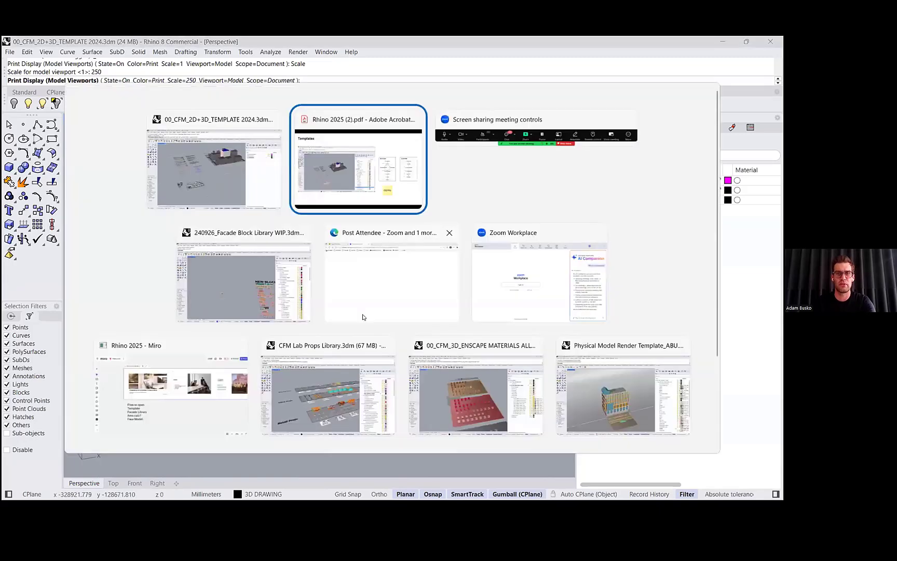
{"action": "left_click", "coordinate": [367, 166]}
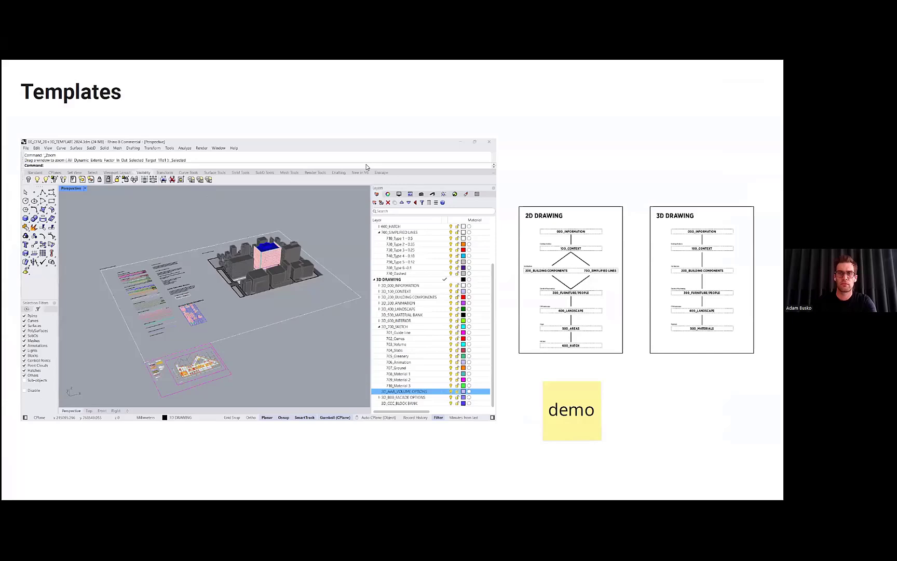
{"action": "key", "text": "Right"}
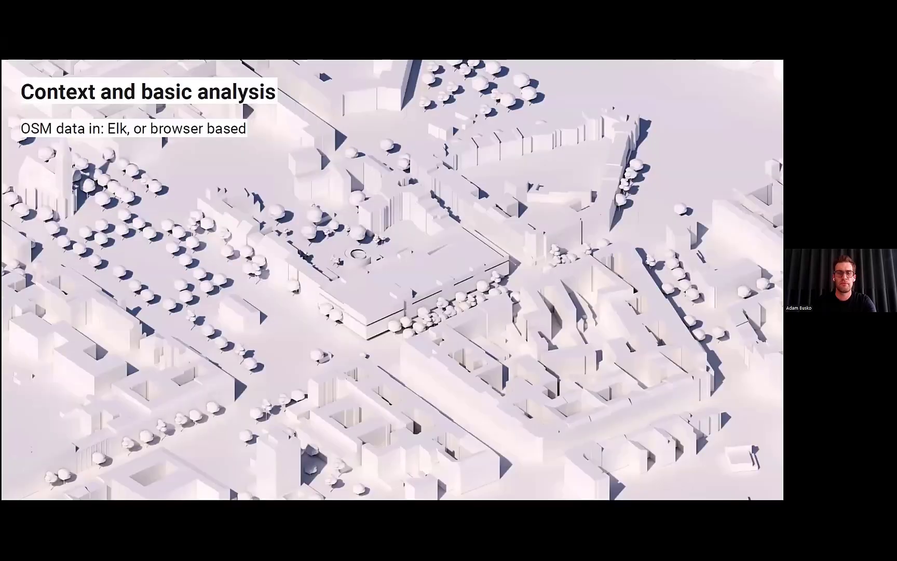
{"action": "key", "text": "Right"}
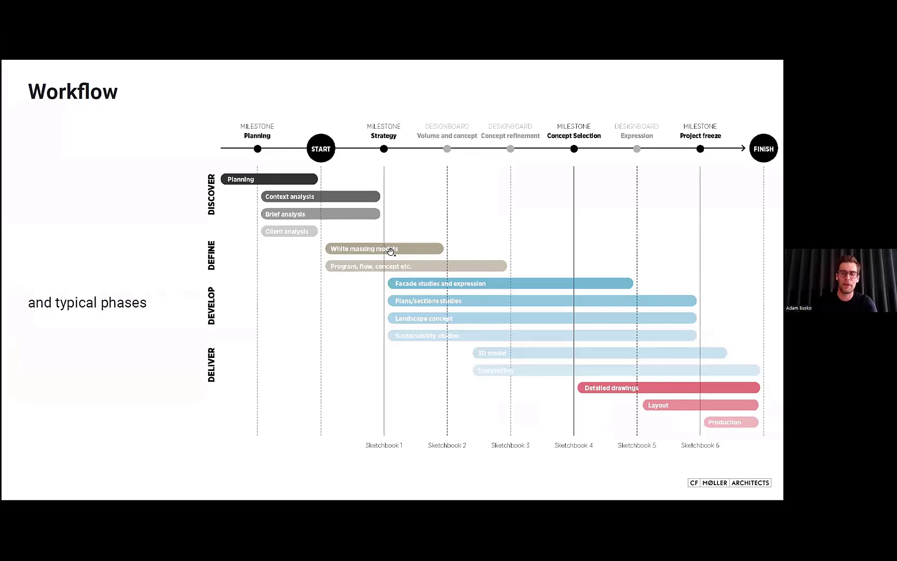
{"action": "key", "text": "Right"}
{"action": "key", "text": "Right"}
{"action": "key", "text": "Right"}
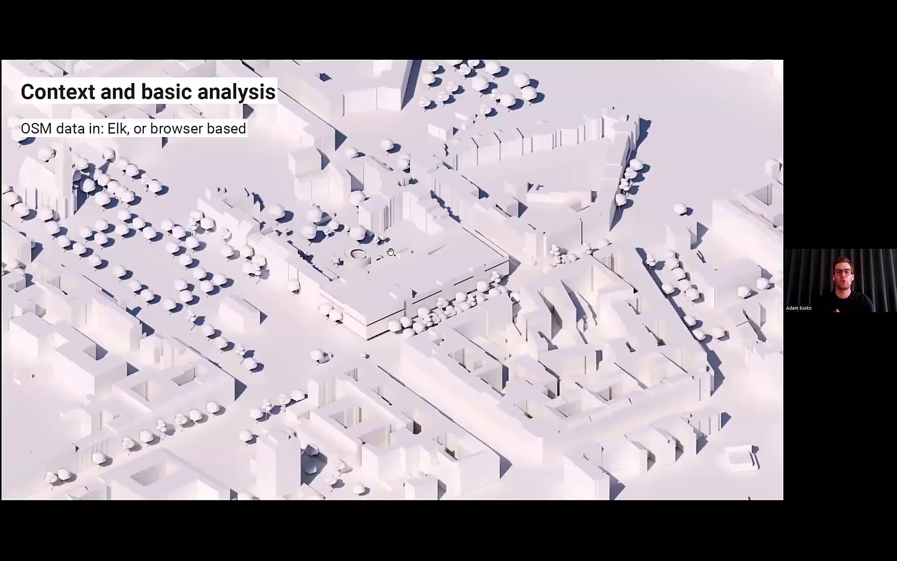
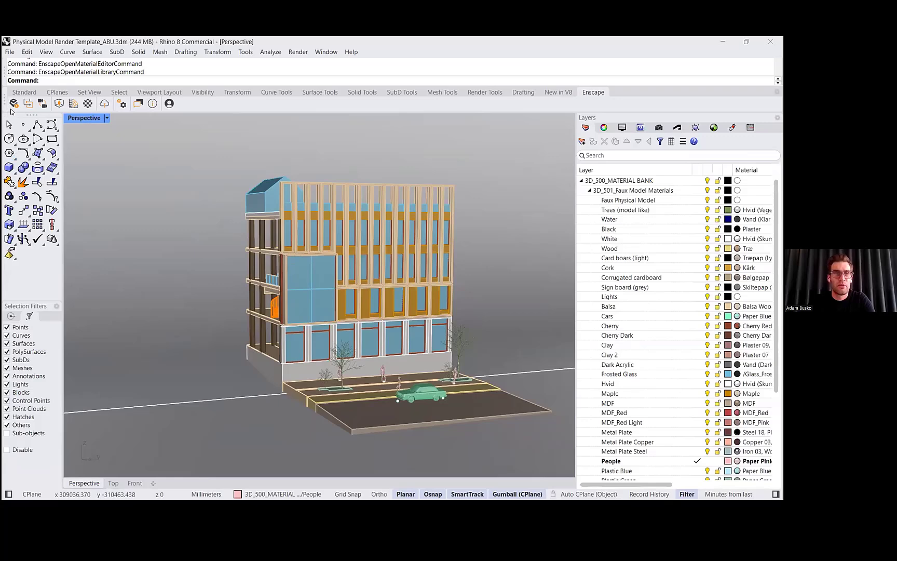
- Start Enscape for the physical model render template and minimise its window while it loads
{"action": "left_click", "coordinate": [12, 106]}
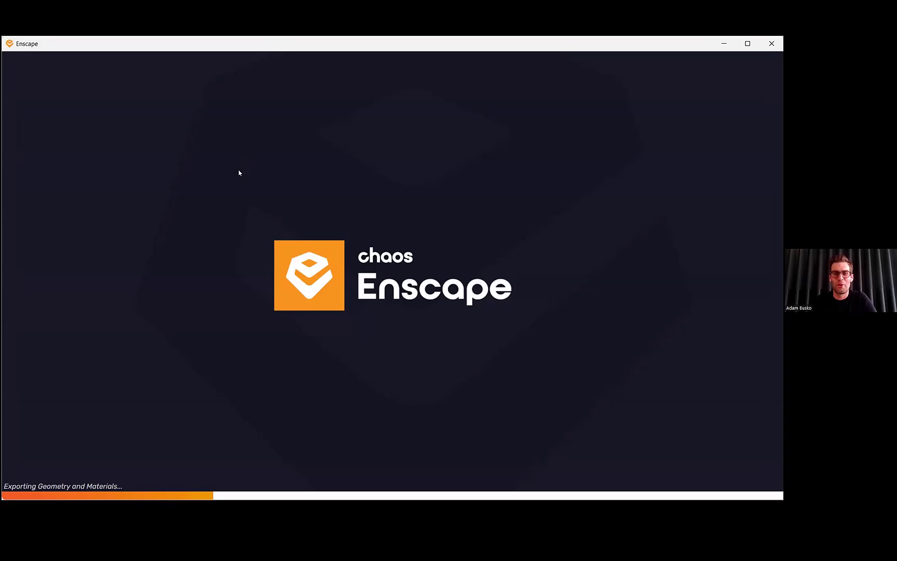
{"action": "left_click", "coordinate": [724, 44]}
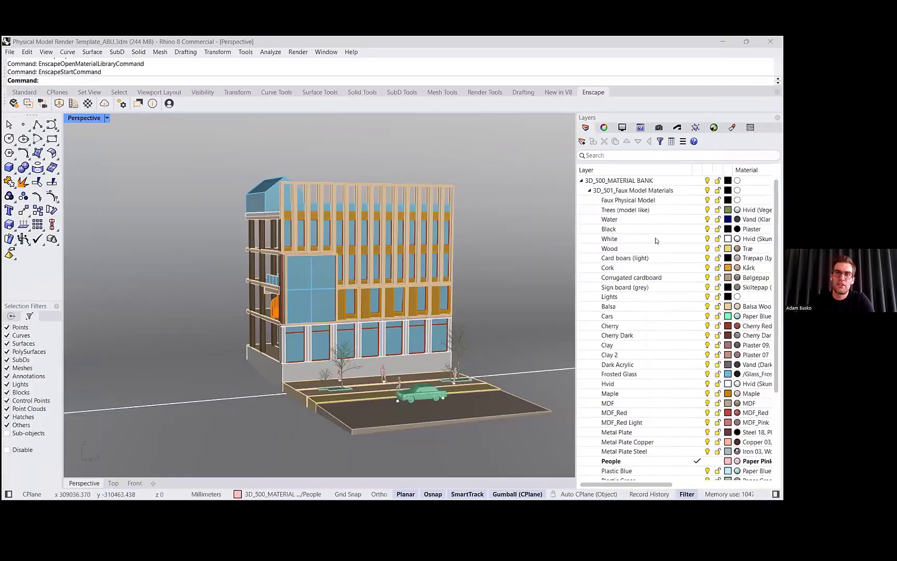
- Look through the faux model material layers under 3D_500_MATERIAL BANK and their assigned materials
{"action": "left_click", "coordinate": [602, 181]}
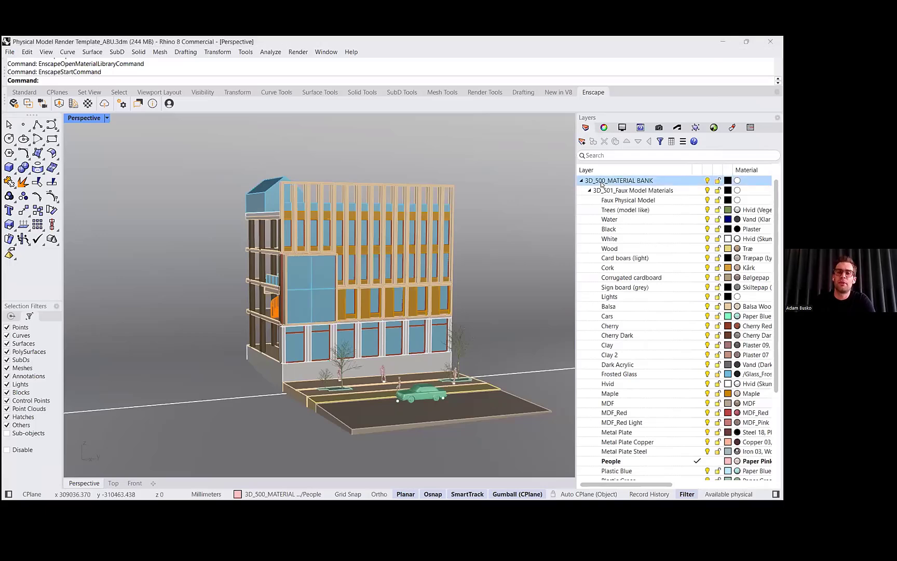
{"action": "left_click", "coordinate": [670, 318]}
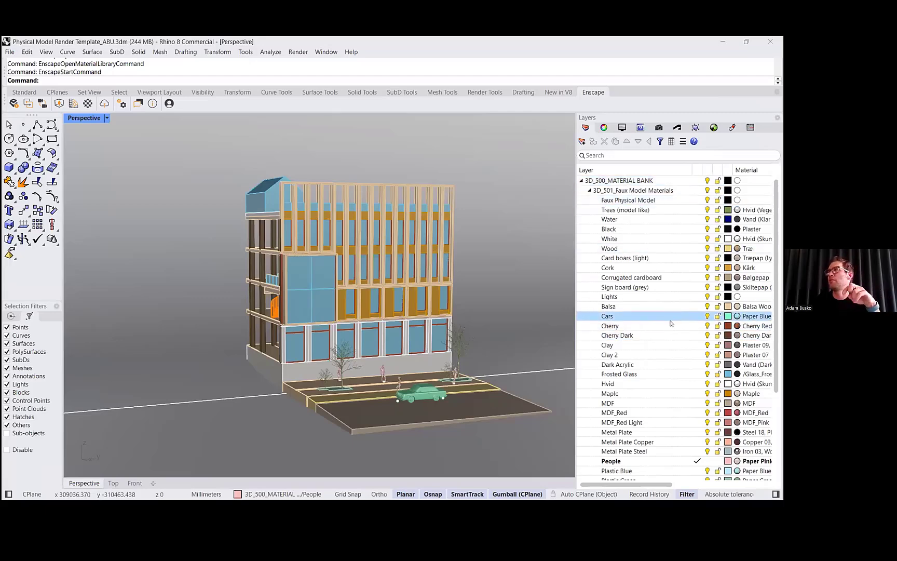
{"action": "left_click", "coordinate": [639, 237]}
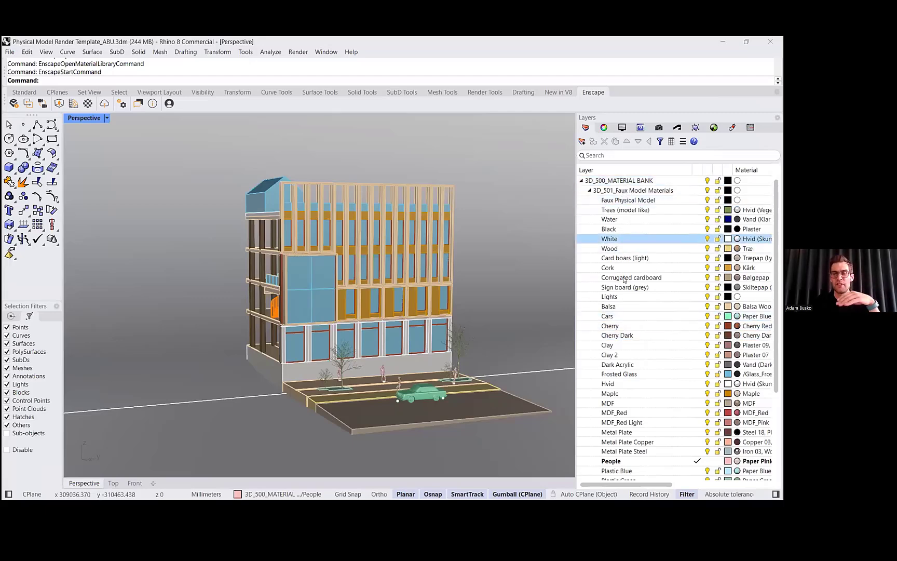
{"action": "left_click", "coordinate": [618, 316]}
{"action": "left_click", "coordinate": [617, 306]}
{"action": "left_click", "coordinate": [626, 209]}
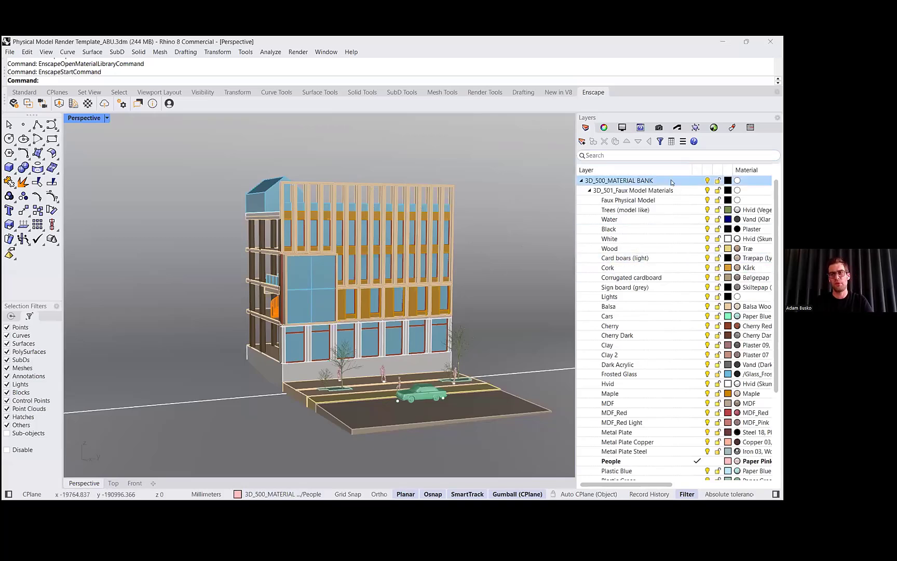
{"action": "left_click", "coordinate": [654, 190]}
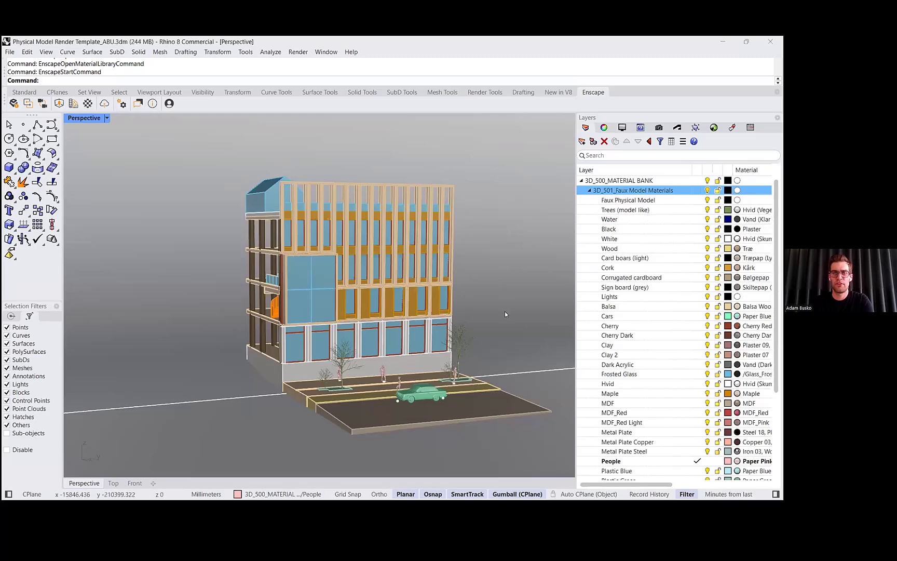
- Switch to the 00_CFM_2D+3D_TEMPLATE file and select the 000_Enscape Assets layer
{"action": "key", "text": "alt+Tab"}
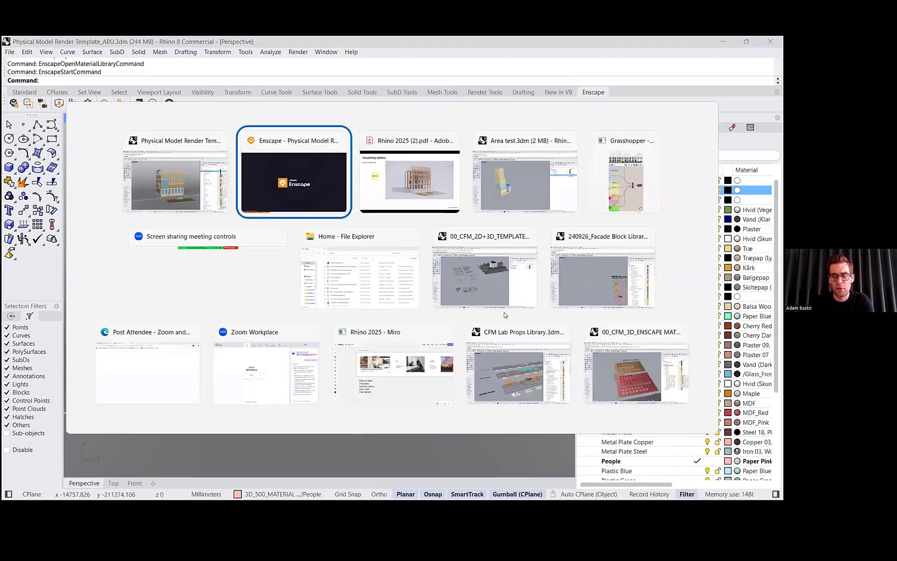
{"action": "left_click", "coordinate": [498, 279]}
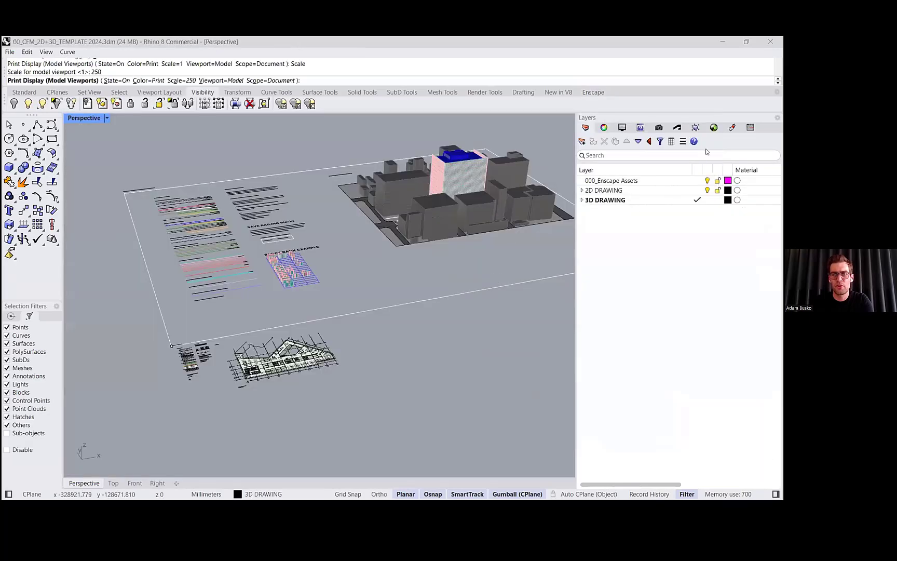
{"action": "left_click", "coordinate": [612, 181]}
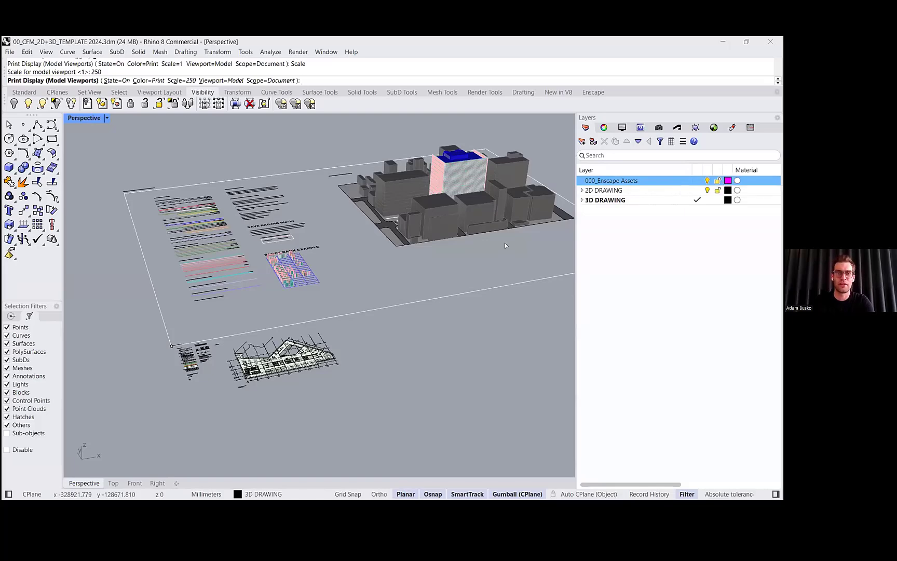
- Switch to the Enscape render window, nudge the view, and close the help panel
{"action": "key", "text": "alt+Tab"}
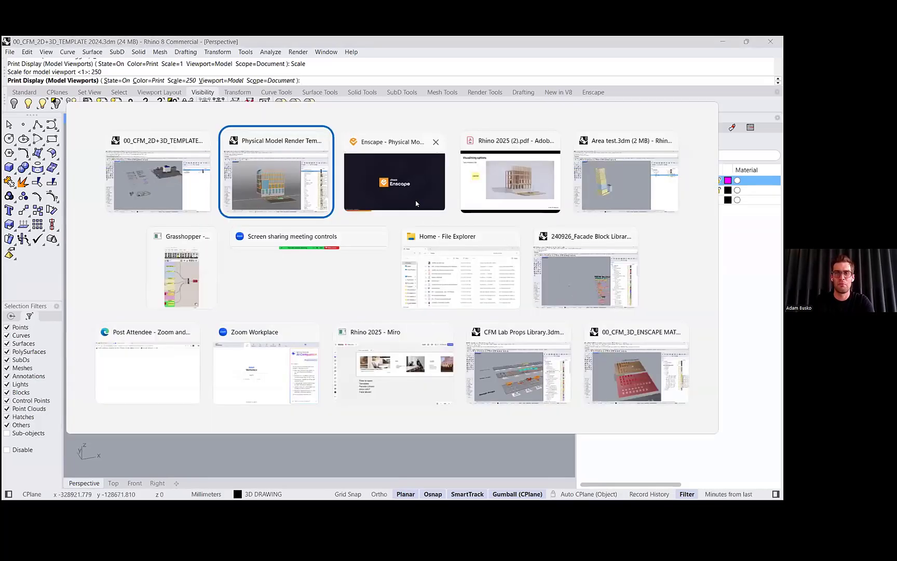
{"action": "left_click", "coordinate": [416, 203]}
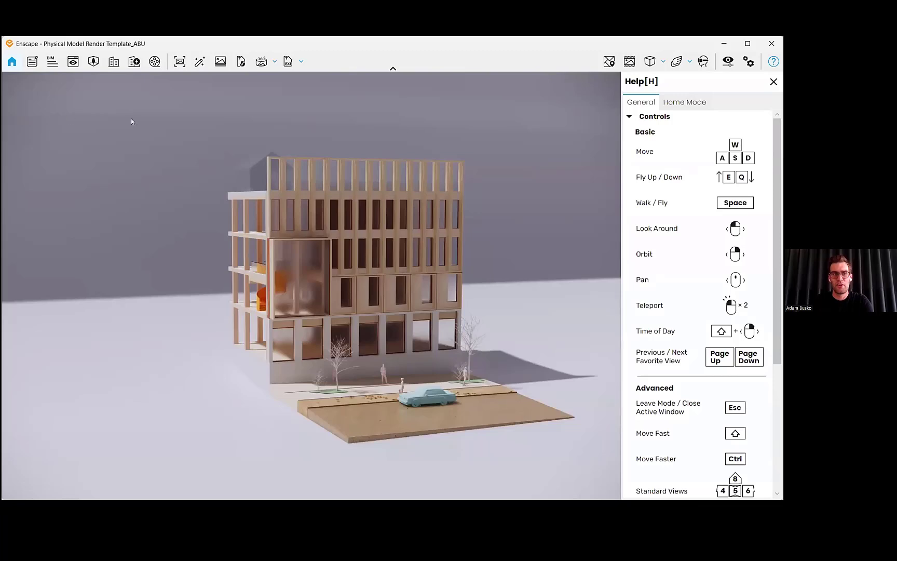
{"action": "right_click_drag", "start_coordinate": [131, 122], "coordinate": [174, 130]}
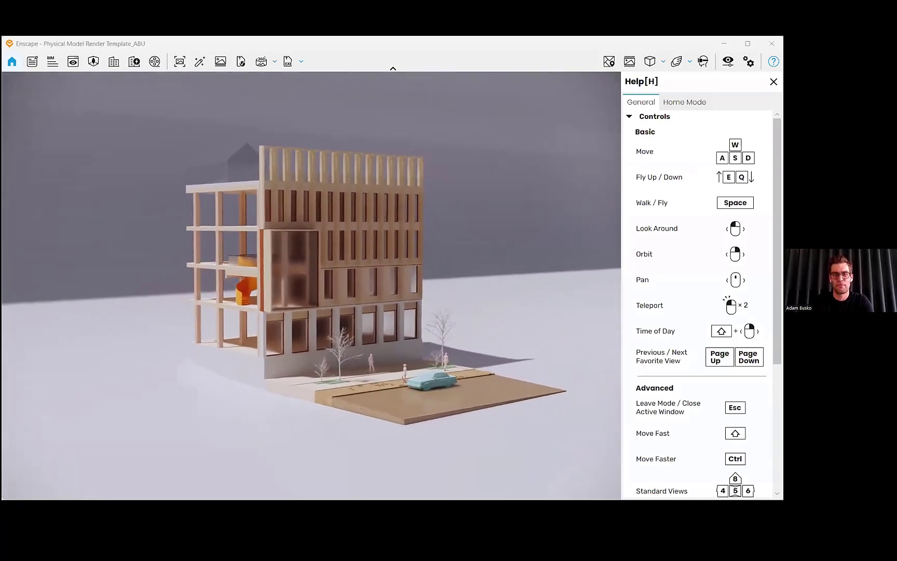
{"action": "key", "text": "w"}
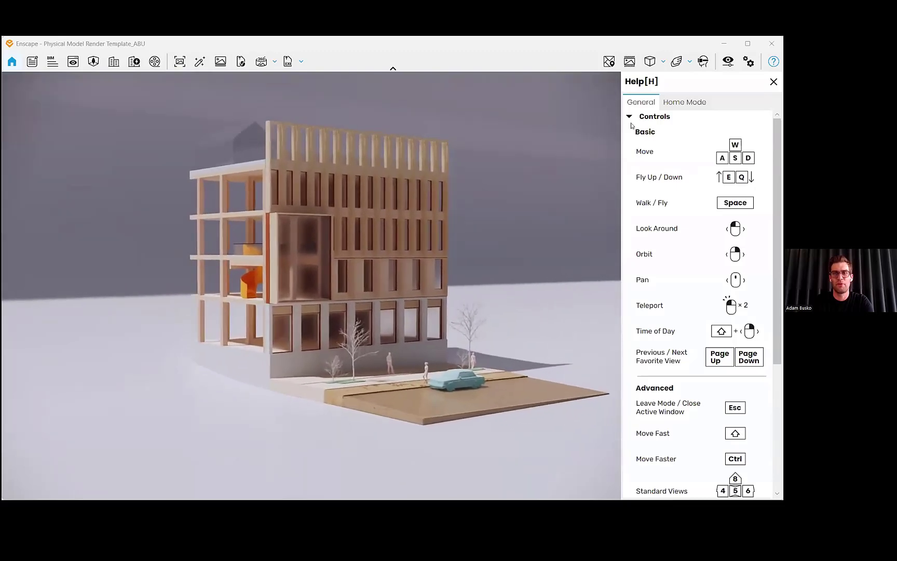
{"action": "left_click", "coordinate": [774, 81]}
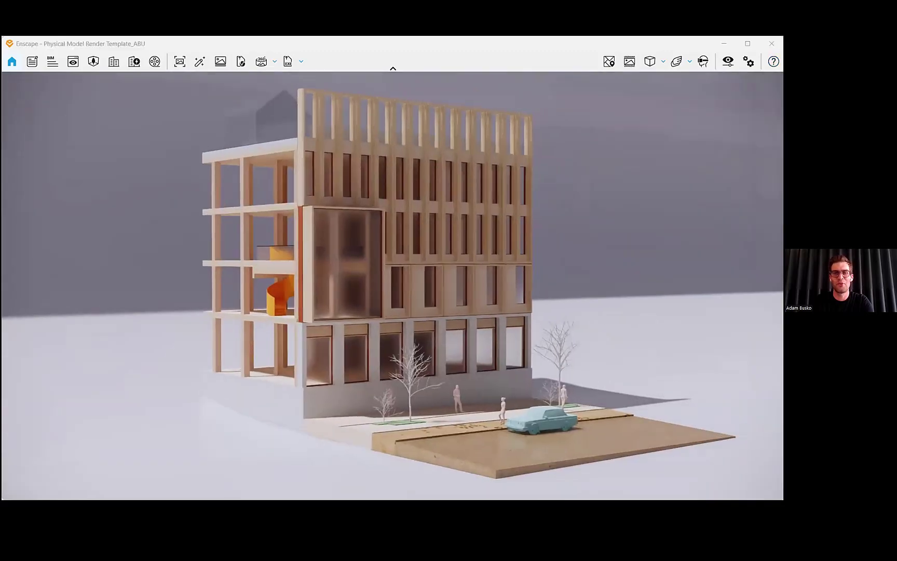
- Open View Management and jump to the saved Model View 01
{"action": "left_click", "coordinate": [629, 62]}
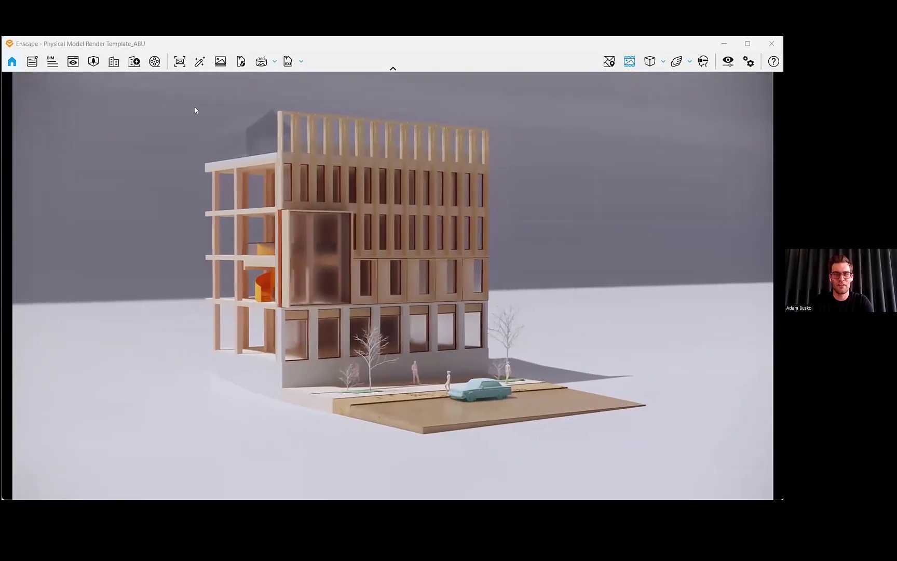
{"action": "left_click", "coordinate": [70, 66]}
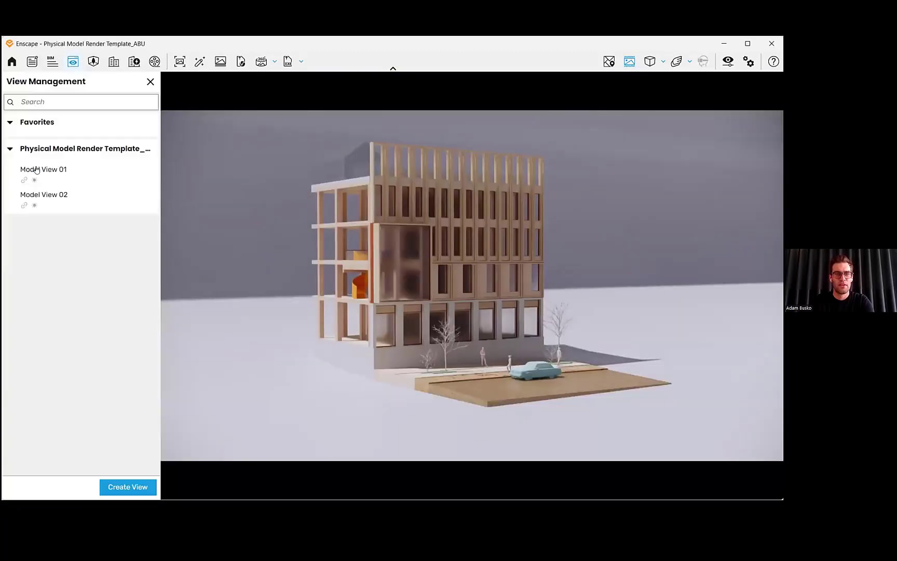
{"action": "left_click", "coordinate": [45, 174]}
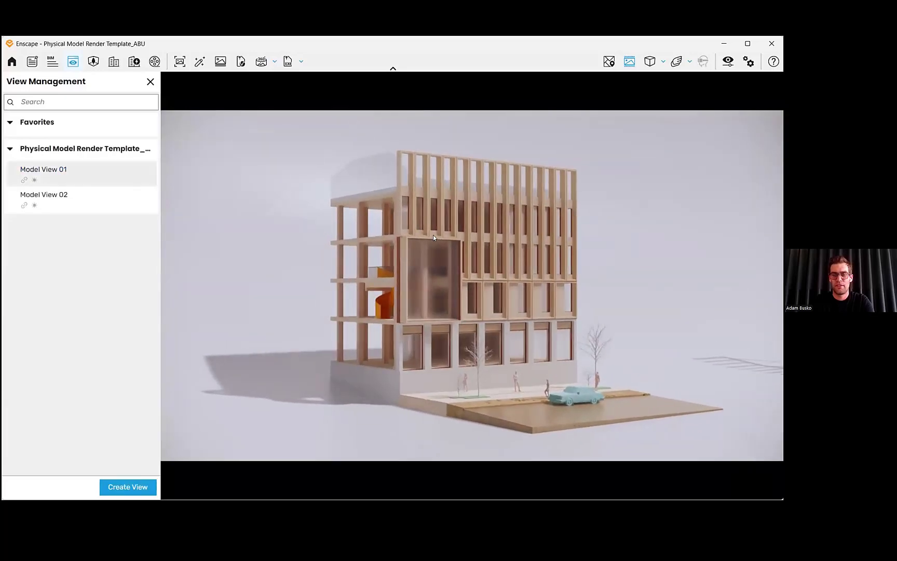
- Walk around the rendered building model, moving close to the facade, people and car
{"action": "right_click_drag", "start_coordinate": [431, 235], "coordinate": [410, 234], "text": "shift"}
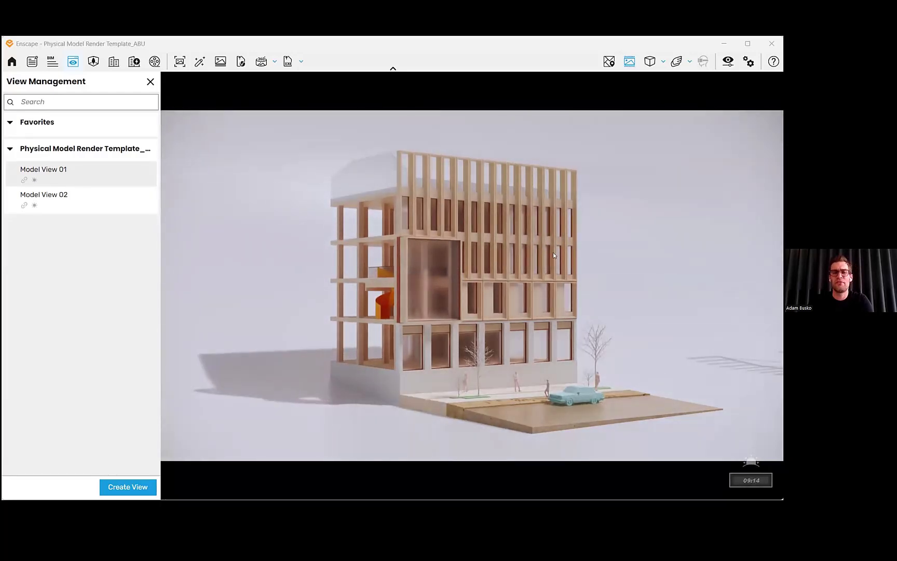
{"action": "right_click_drag", "start_coordinate": [554, 255], "coordinate": [452, 256]}
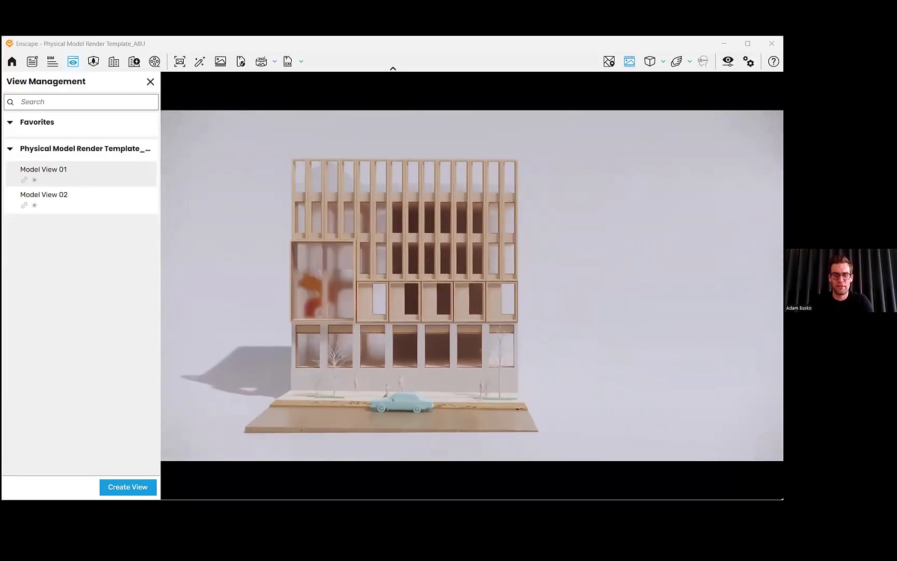
{"action": "key", "text": "a"}
{"action": "key", "text": "w"}
{"action": "key", "text": "s"}
{"action": "key", "text": "a"}
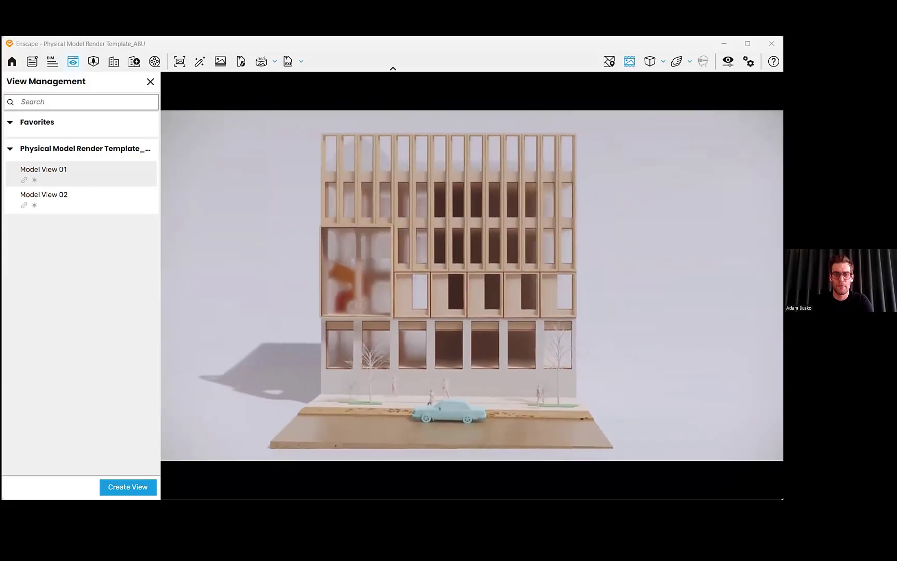
{"action": "key", "text": "d"}
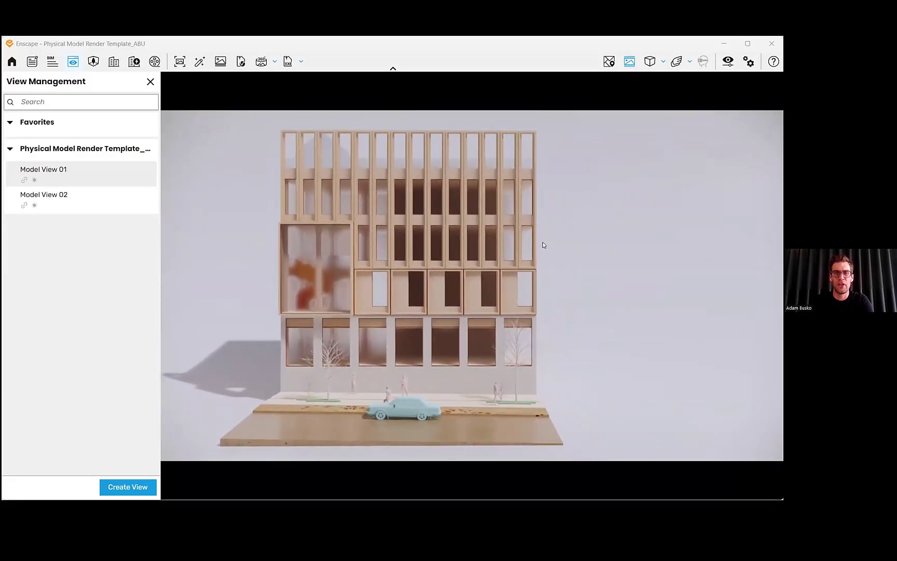
{"action": "right_click_drag", "start_coordinate": [543, 242], "coordinate": [715, 216], "text": "shift"}
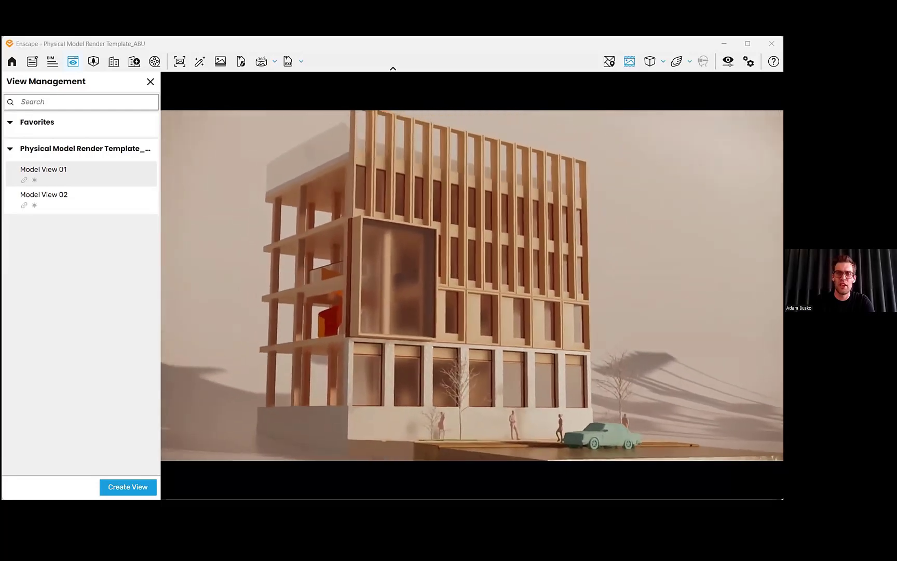
{"action": "right_click_drag", "start_coordinate": [416, 237], "coordinate": [467, 243]}
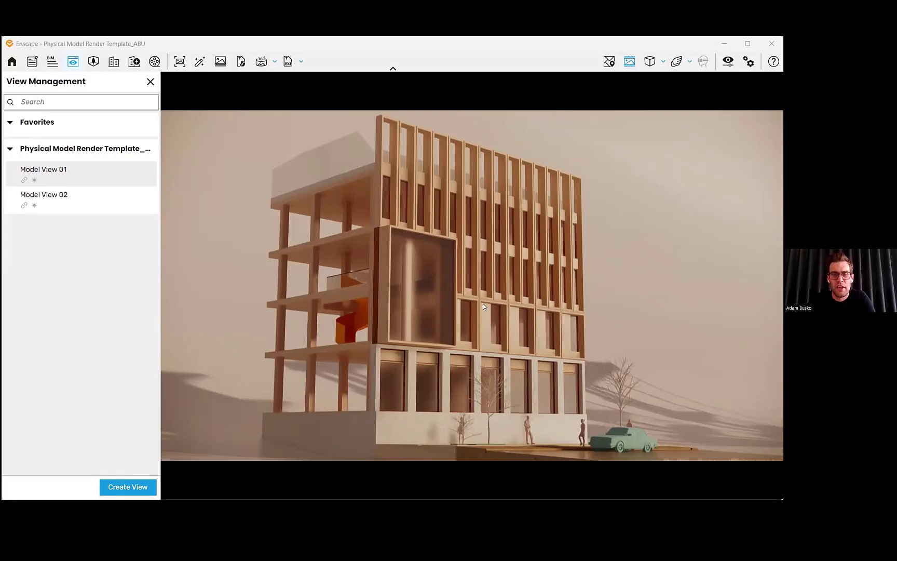
{"action": "right_click_drag", "start_coordinate": [483, 303], "coordinate": [520, 304], "text": "shift"}
{"action": "left_click_drag", "start_coordinate": [519, 304], "coordinate": [613, 363]}
{"action": "key", "text": "w"}
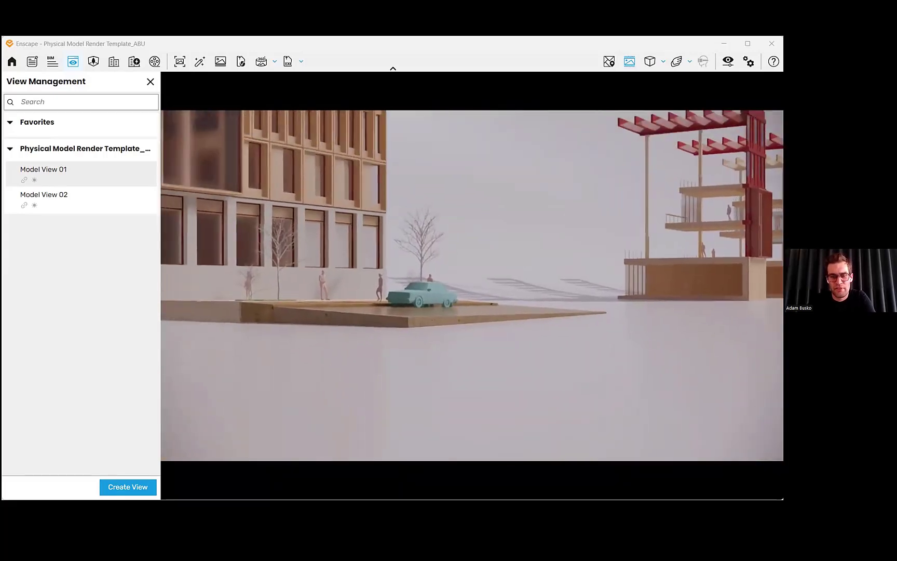
{"action": "key", "text": "d"}
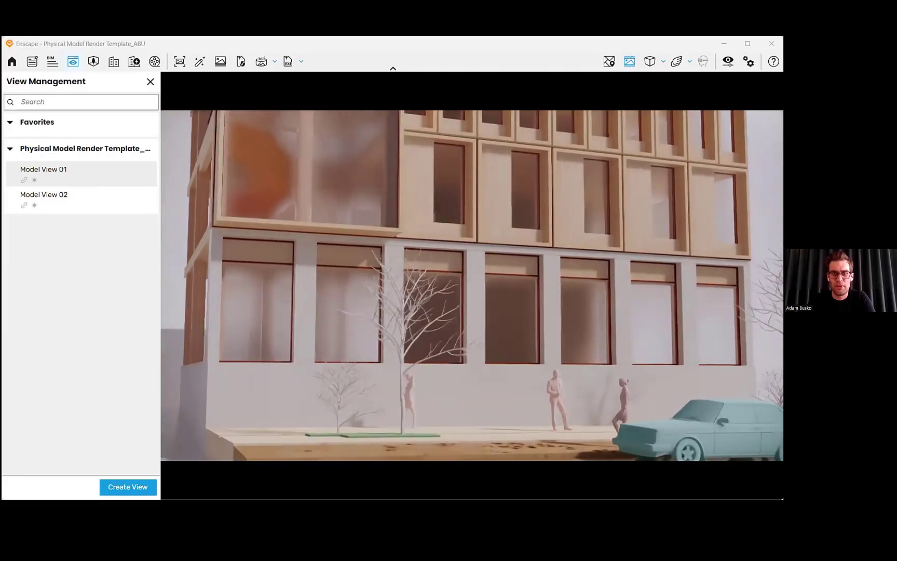
{"action": "key", "text": "d"}
{"action": "key", "text": "a"}
{"action": "key", "text": "w"}
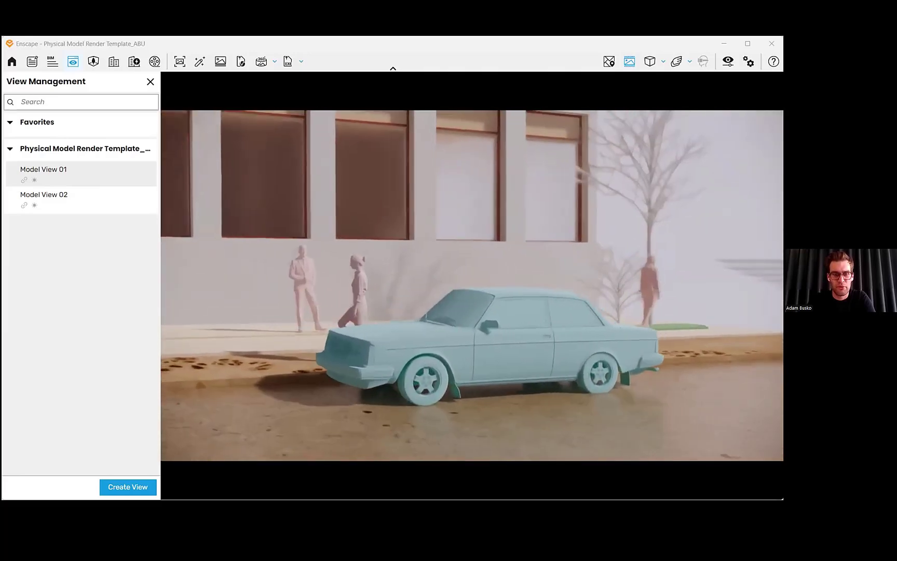
{"action": "key", "text": "a"}
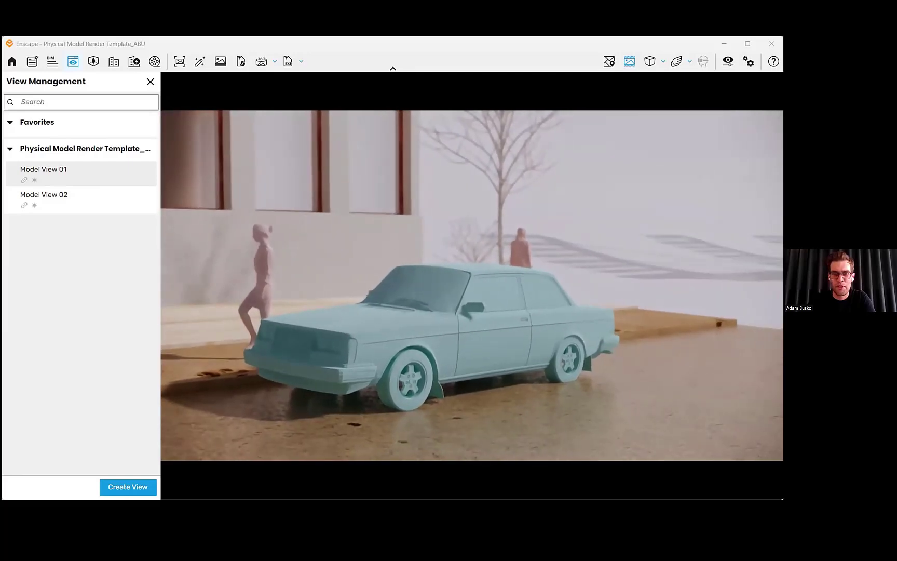
{"action": "key", "text": "s"}
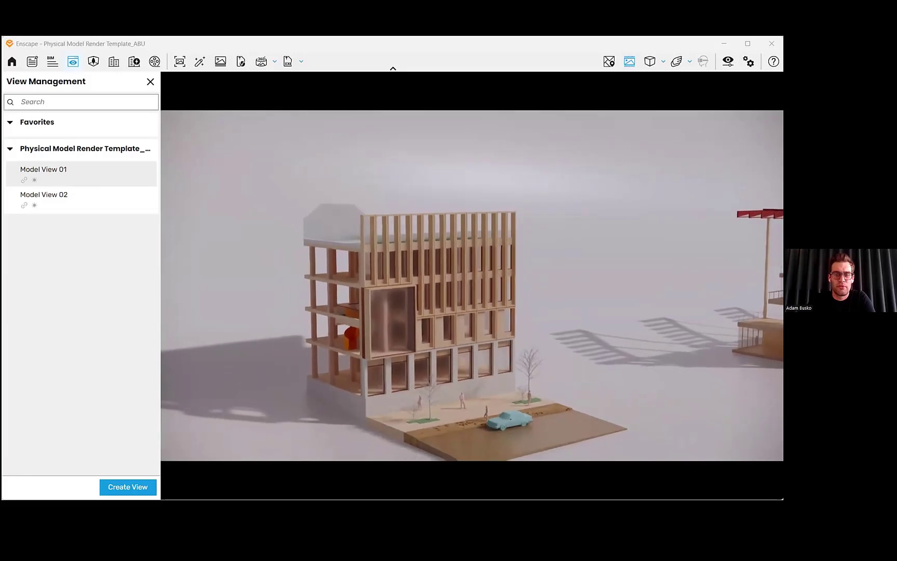
- Navigate over to the neighbouring red-framed pavilion models and inspect them up close
{"action": "left_click_drag", "start_coordinate": [472, 285], "coordinate": [631, 286]}
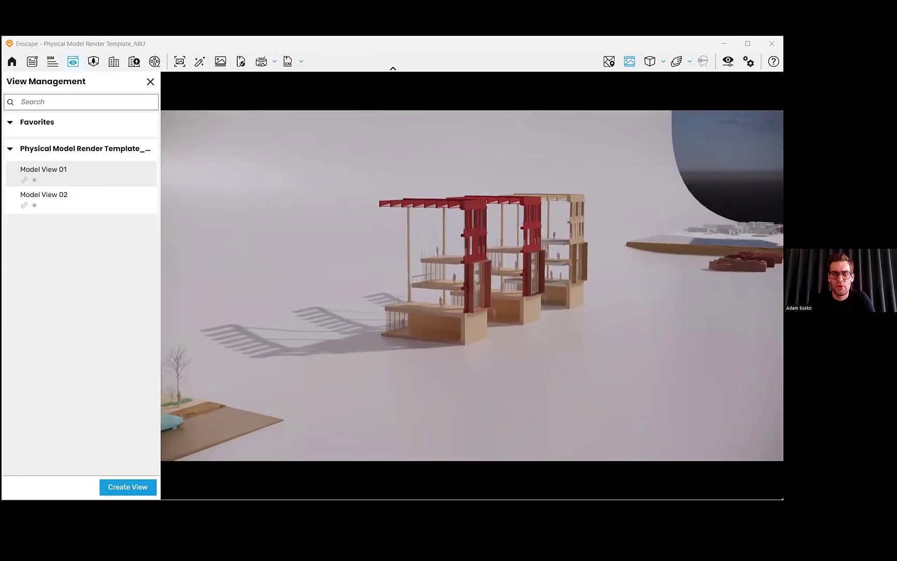
{"action": "key", "text": "w"}
{"action": "key", "text": "a"}
{"action": "left_click_drag", "start_coordinate": [472, 285], "coordinate": [634, 285]}
{"action": "key", "text": "s"}
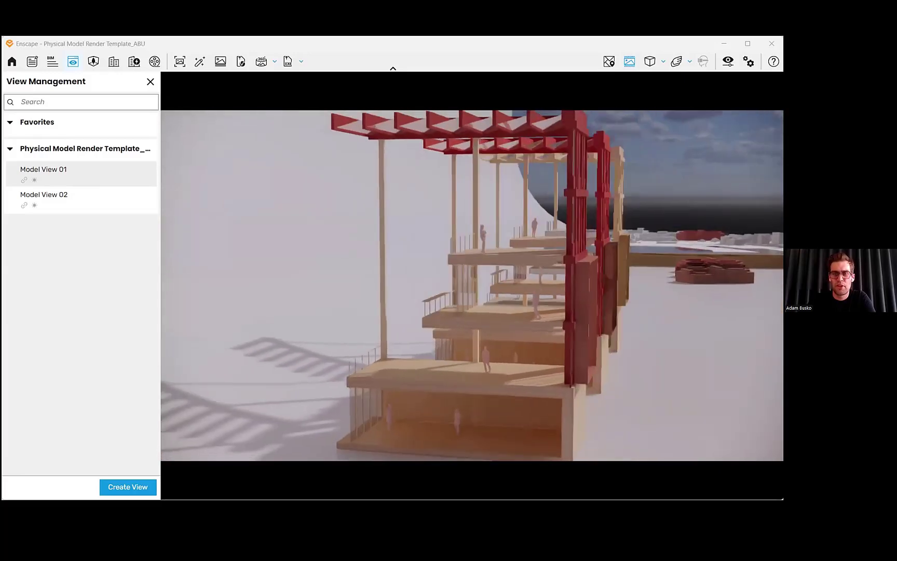
{"action": "key", "text": "d"}
{"action": "left_click_drag", "start_coordinate": [540, 301], "coordinate": [440, 307]}
{"action": "key", "text": "d"}
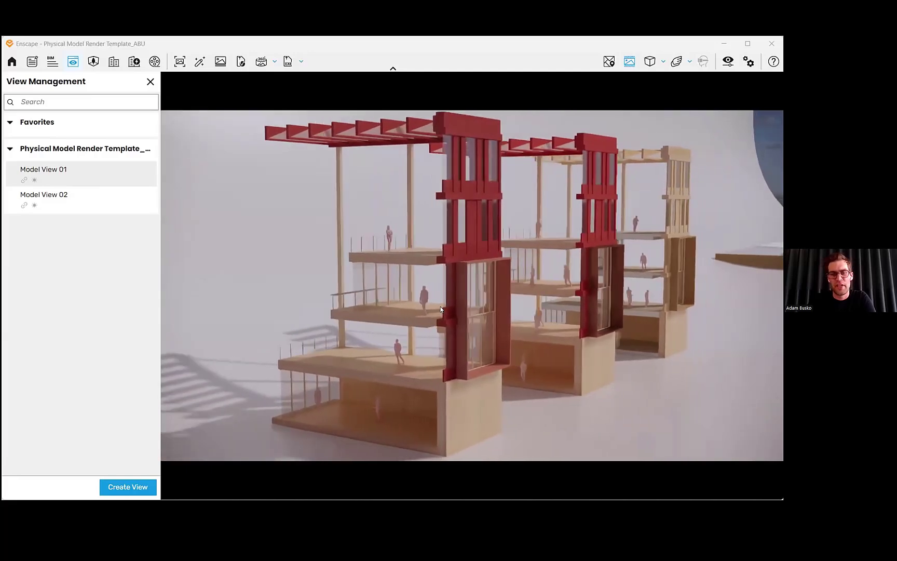
{"action": "key", "text": "d"}
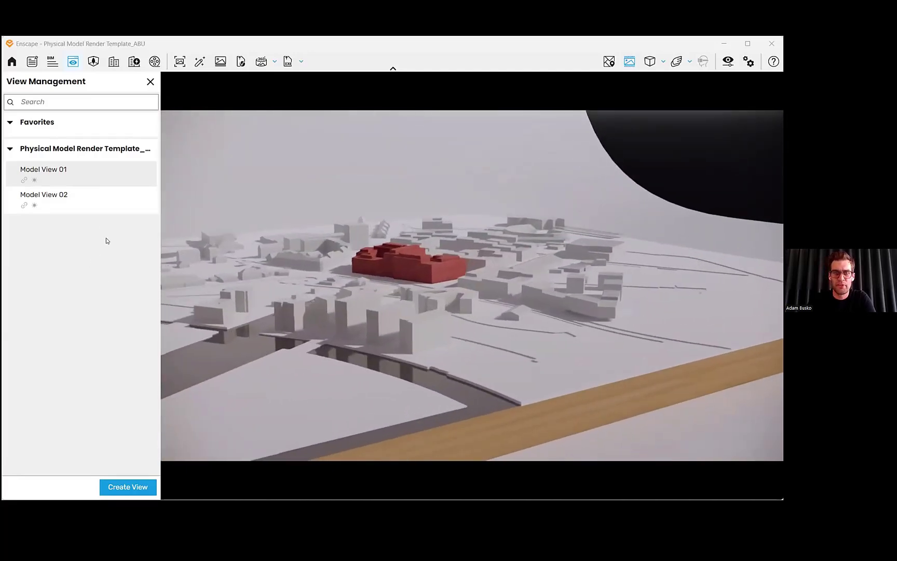
- Switch to the saved Model View 02 showing the city context model
{"action": "left_click", "coordinate": [58, 196]}
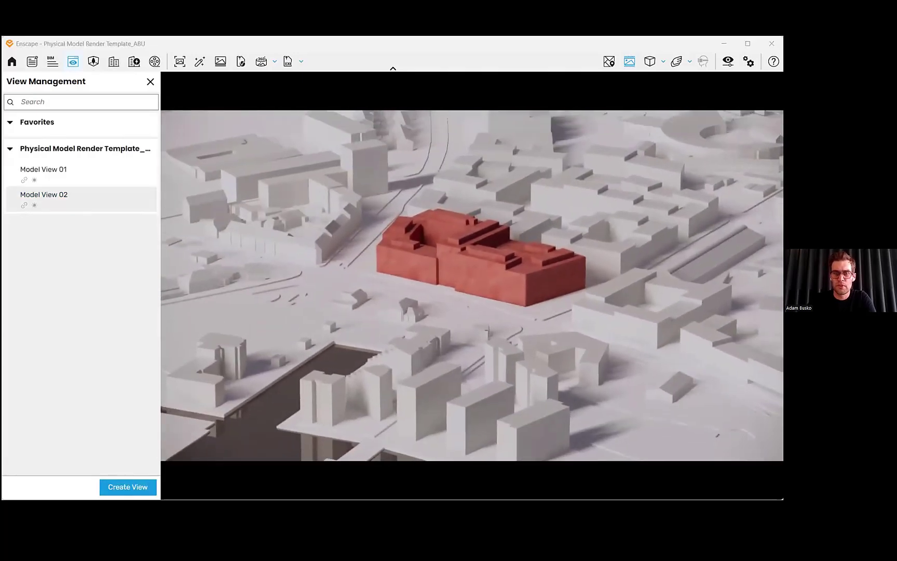
{"action": "mouse_move", "coordinate": [486, 254]}
{"action": "left_mouse_down"}
{"action": "mouse_move", "coordinate": [492, 234]}
{"action": "mouse_move", "coordinate": [522, 243]}
{"action": "mouse_move", "coordinate": [487, 254]}
{"action": "left_mouse_up"}
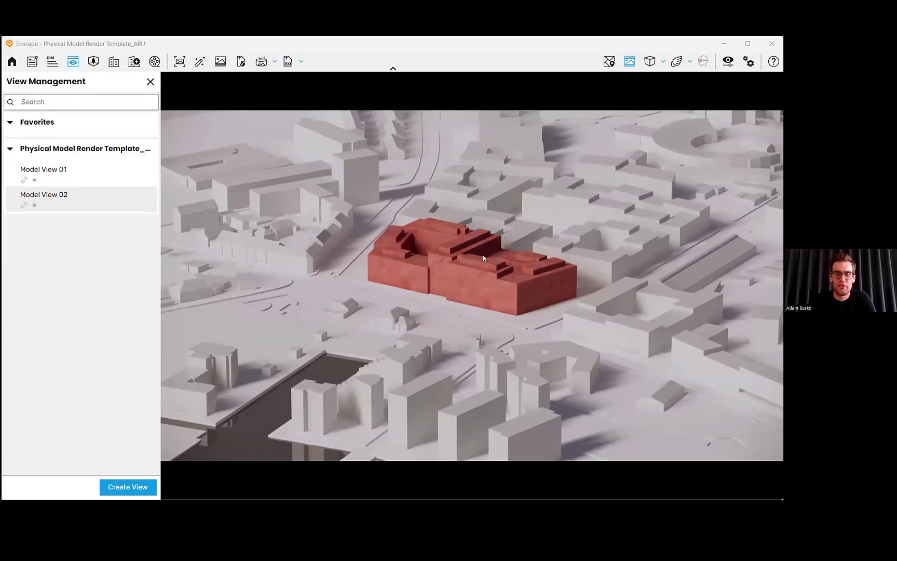
- Orbit and zoom around the city context model to inspect the red highlighted building block
{"action": "right_click_drag", "start_coordinate": [442, 241], "coordinate": [411, 240], "text": "shift"}
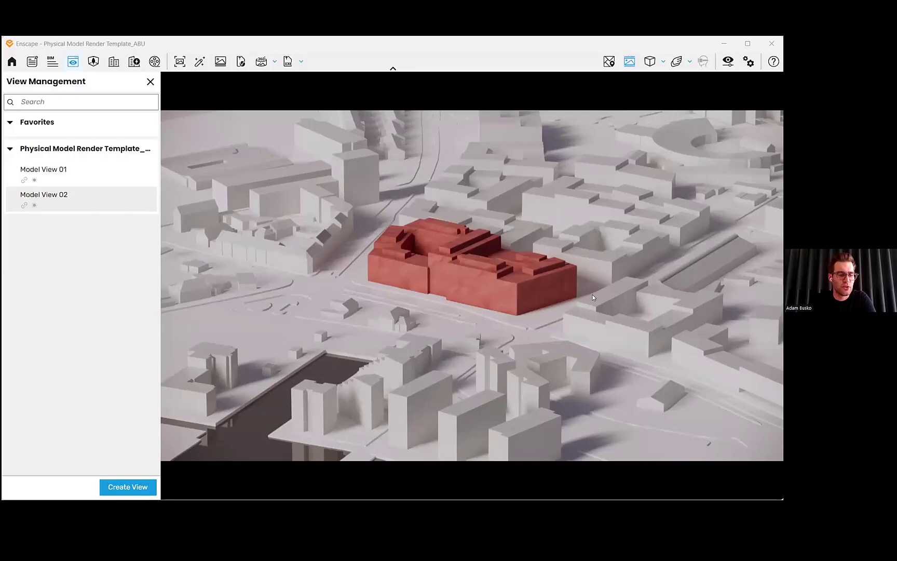
{"action": "left_click_drag", "start_coordinate": [599, 274], "coordinate": [556, 290]}
{"action": "right_click_drag", "start_coordinate": [556, 290], "coordinate": [587, 270]}
{"action": "scroll", "coordinate": [487, 259], "scroll_direction": "up", "scroll_amount": 5}
- Return to the saved Model View 01 and move around the timber-frame building model from a different angle
{"action": "left_click", "coordinate": [83, 174]}
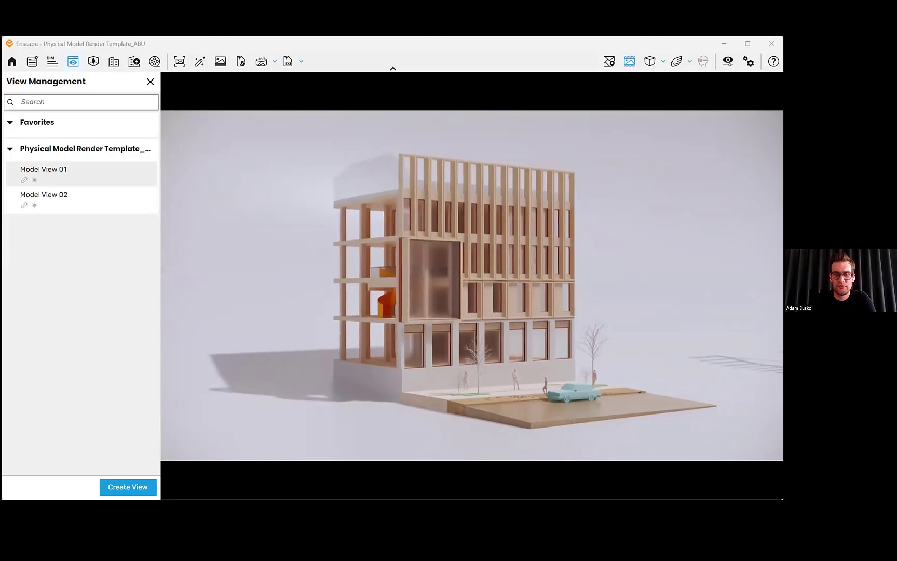
{"action": "scroll", "coordinate": [513, 246], "scroll_direction": "down", "scroll_amount": 5}
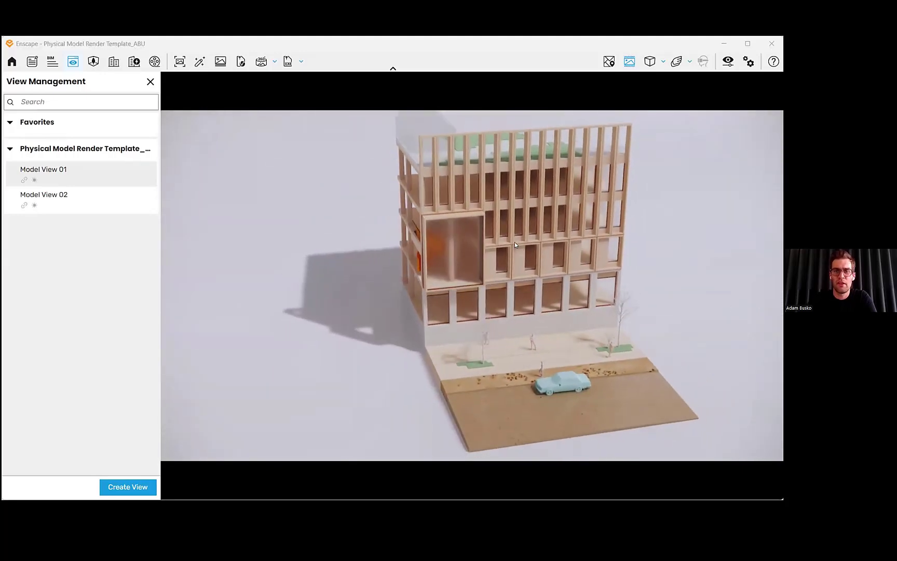
{"action": "left_click_drag", "start_coordinate": [516, 235], "coordinate": [688, 263]}
{"action": "key", "text": "w"}
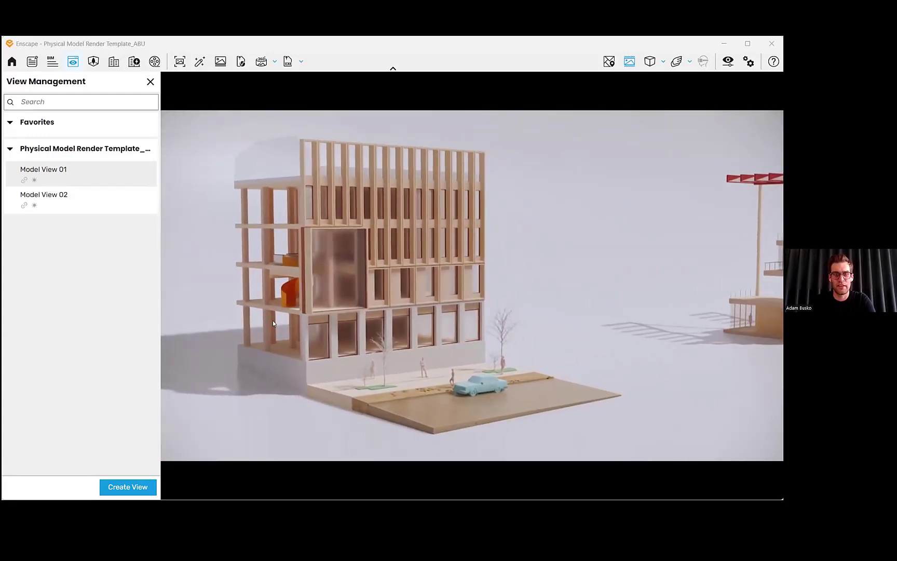
- Switch to the presentation slides window and advance to the next slide on diagrams from Rhino
{"action": "key", "text": "alt+Tab"}
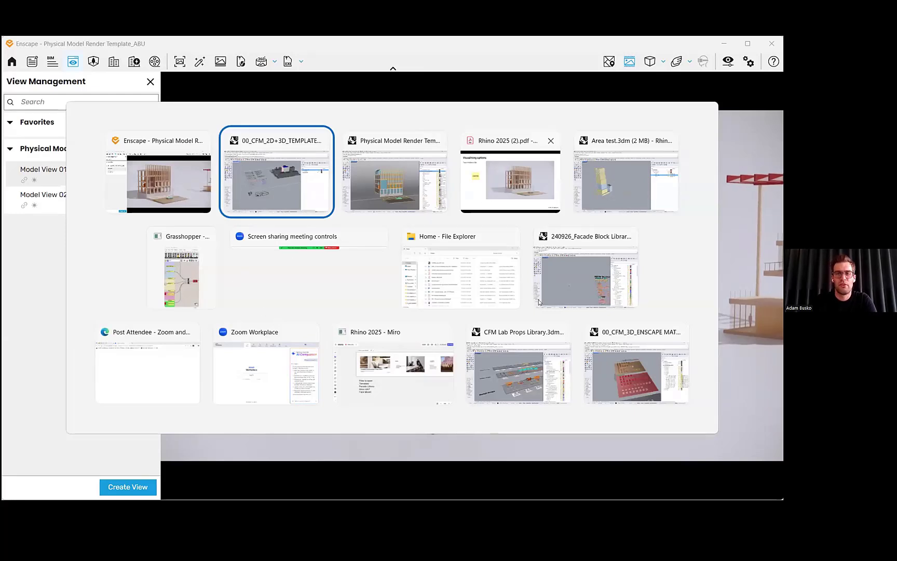
{"action": "key", "text": "alt+Tab"}
{"action": "key", "text": "alt+Tab"}
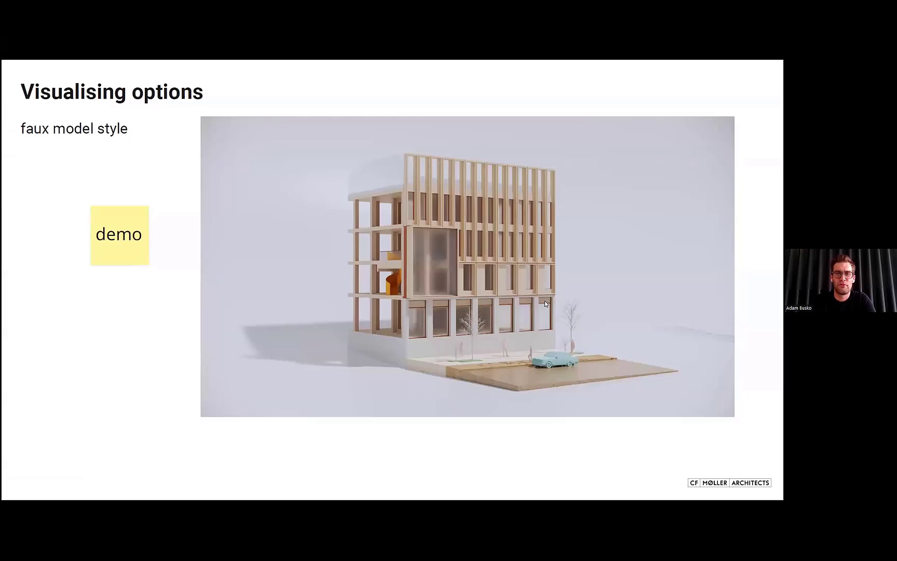
{"action": "key", "text": "Right"}
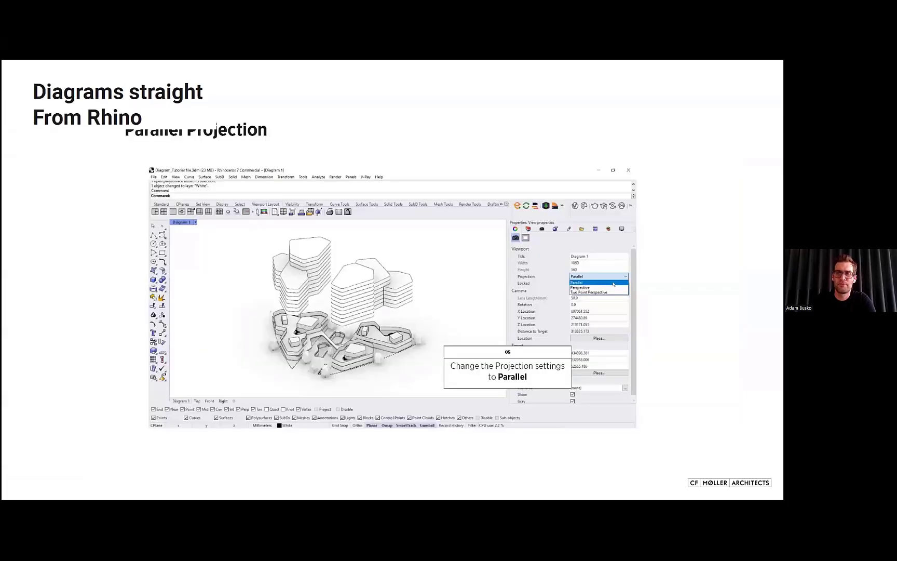
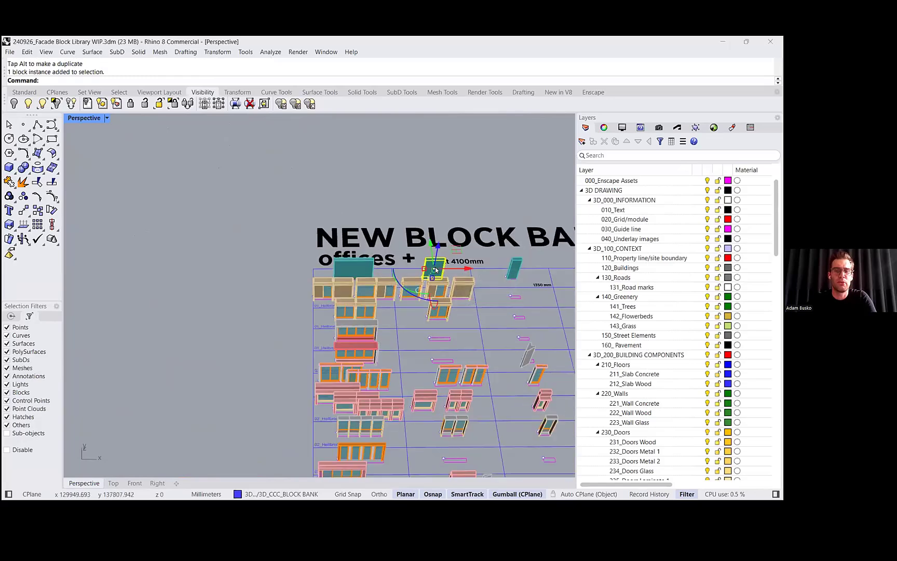
- Delete a stray facade block lying outside the block library
{"action": "scroll", "coordinate": [435, 268], "scroll_direction": "down", "scroll_amount": 3}
{"action": "right_click_drag", "start_coordinate": [436, 268], "coordinate": [483, 249], "text": "shift"}
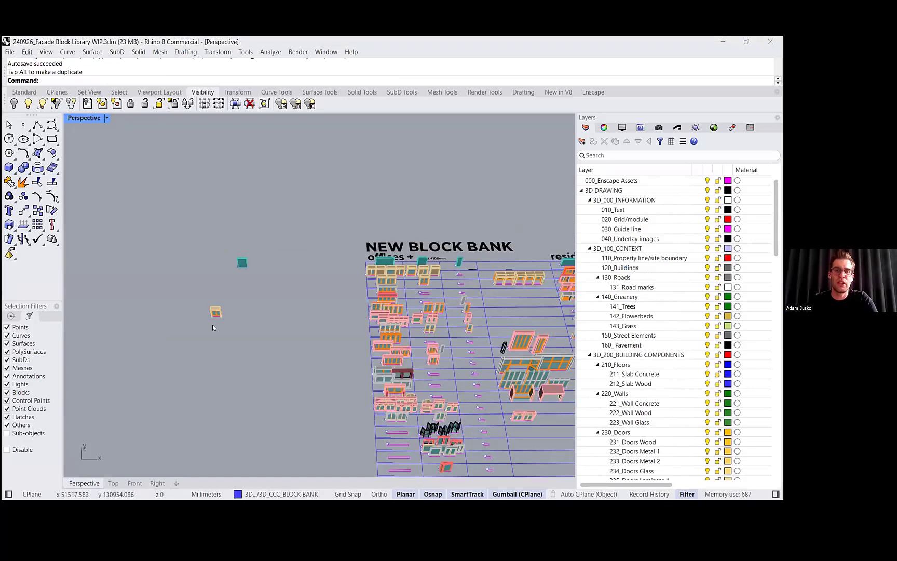
{"action": "left_click", "coordinate": [215, 311]}
{"action": "key", "text": "Delete"}
- Start copying the teal panel block, placing one copy beside it with last-point, last-distance and last-direction options on
{"action": "left_click", "coordinate": [241, 263]}
{"action": "type", "text": "zs"}
{"action": "key", "text": "Return"}
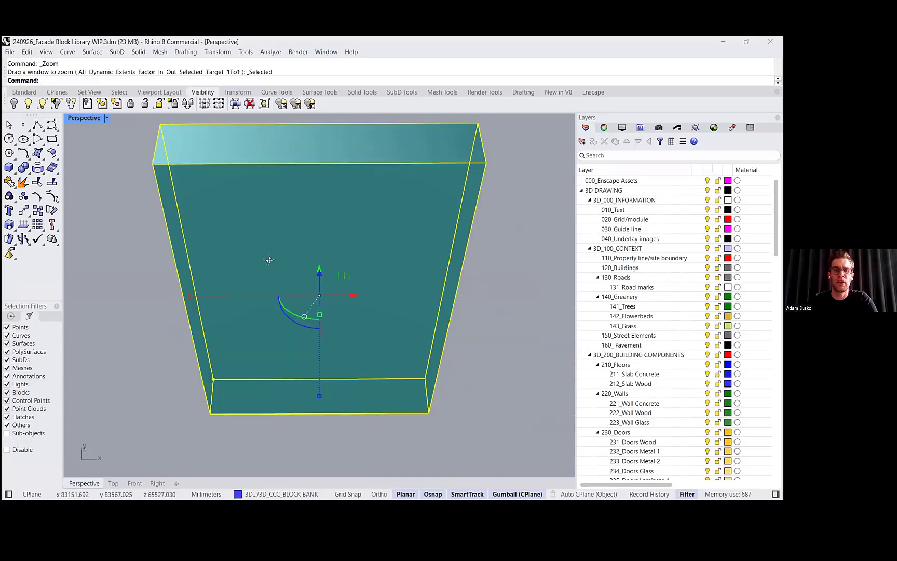
{"action": "scroll", "coordinate": [275, 297], "scroll_direction": "down", "scroll_amount": 5}
{"action": "right_click_drag", "start_coordinate": [269, 261], "coordinate": [296, 296]}
{"action": "key", "text": "Escape"}
{"action": "left_click", "coordinate": [285, 315]}
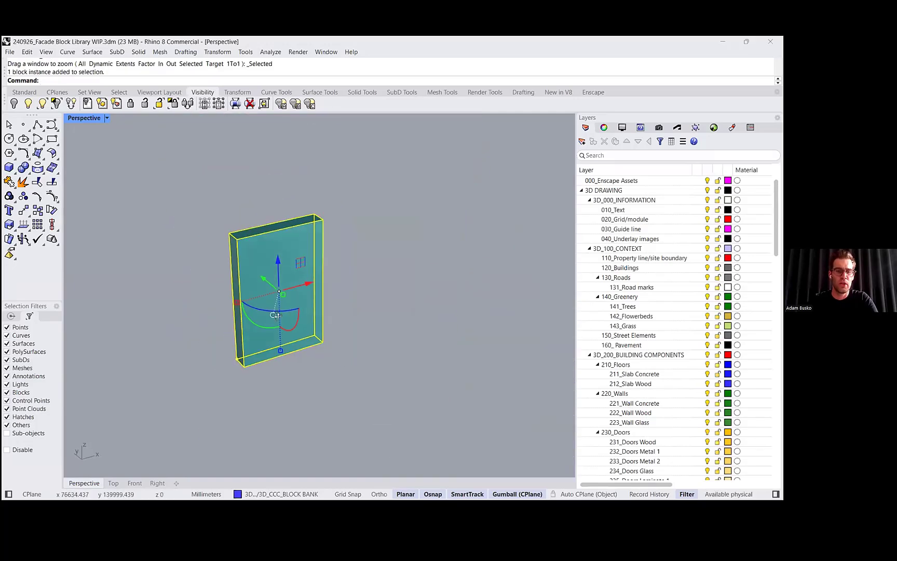
{"action": "type", "text": "c"}
{"action": "key", "text": "Return"}
{"action": "left_click", "coordinate": [312, 212]}
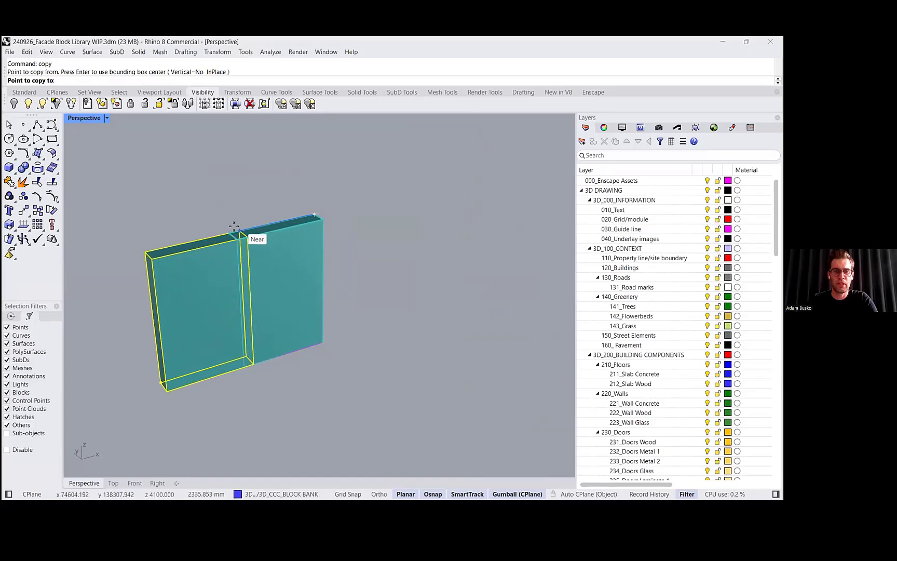
{"action": "left_click", "coordinate": [229, 232]}
{"action": "scroll", "coordinate": [229, 232], "scroll_direction": "down", "scroll_amount": 4}
{"action": "right_click_drag", "start_coordinate": [229, 233], "coordinate": [209, 235]}
{"action": "type", "text": "f"}
{"action": "key", "text": "Return"}
{"action": "type", "text": "s"}
{"action": "key", "text": "Return"}
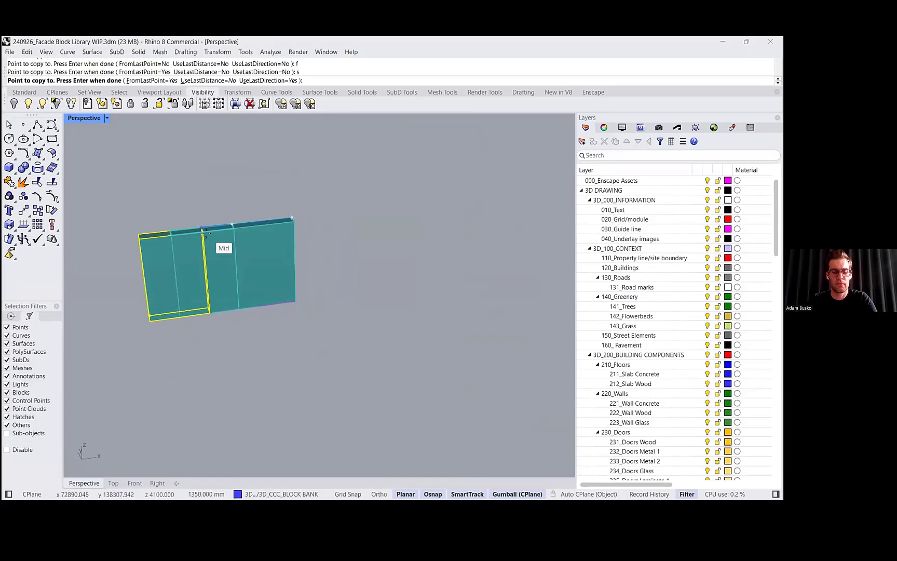
{"action": "type", "text": "u"}
{"action": "key", "text": "Return"}
- Place further copies of the panel along the same direction to form a horizontal strip
{"action": "scroll", "coordinate": [206, 232], "scroll_direction": "down", "scroll_amount": 10}
{"action": "right_click_drag", "start_coordinate": [315, 280], "coordinate": [196, 244]}
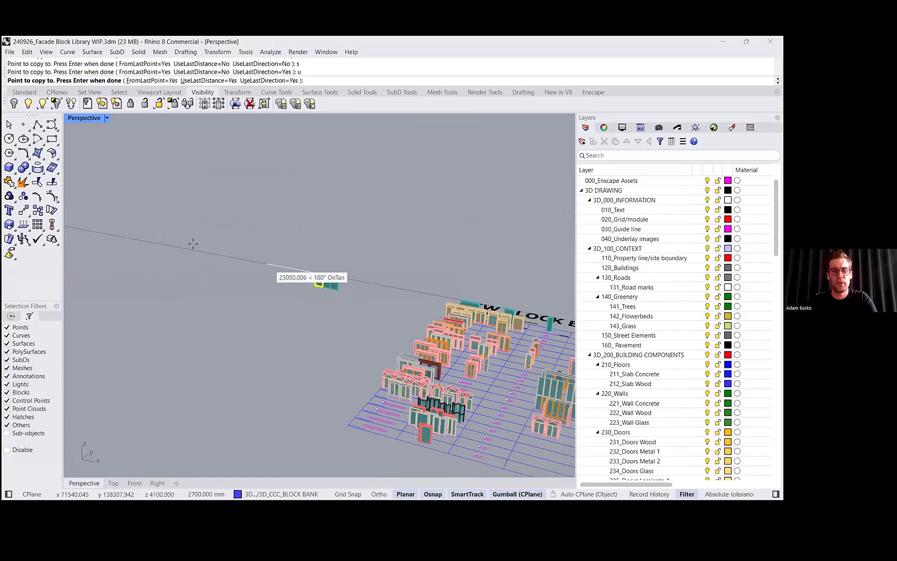
{"action": "left_click", "coordinate": [187, 240]}
{"action": "left_click", "coordinate": [172, 231]}
{"action": "left_click", "coordinate": [158, 225]}
{"action": "left_click", "coordinate": [148, 219]}
{"action": "left_click", "coordinate": [137, 215]}
{"action": "left_click", "coordinate": [132, 213]}
{"action": "left_click", "coordinate": [132, 214]}
{"action": "left_click", "coordinate": [131, 213]}
{"action": "key", "text": "Return"}
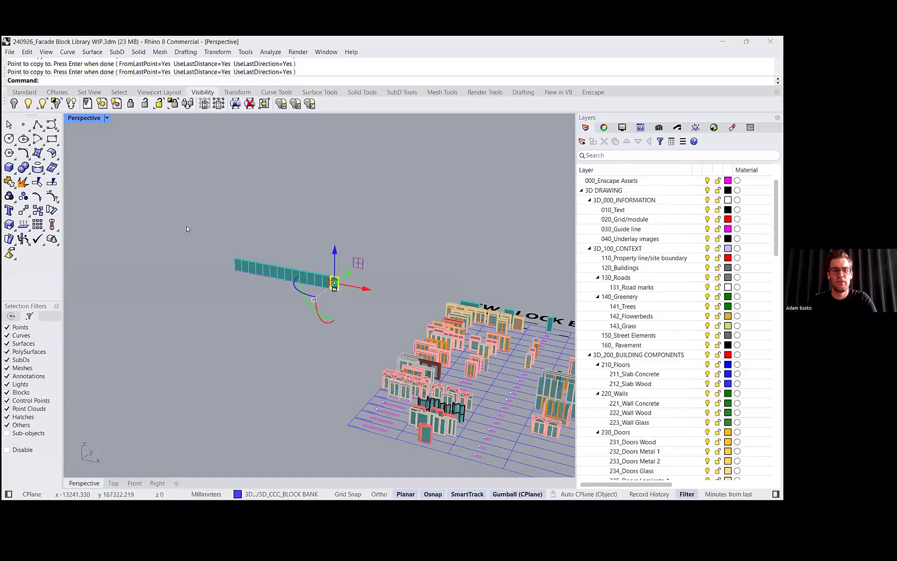
- Copy the whole panel strip upward one storey, 4100 mm, with the gumball
{"action": "left_click_drag", "start_coordinate": [187, 227], "coordinate": [411, 339]}
{"action": "type", "text": "zs"}
{"action": "key", "text": "Return"}
{"action": "scroll", "coordinate": [315, 294], "scroll_direction": "down", "scroll_amount": 4}
{"action": "right_click_drag", "start_coordinate": [332, 299], "coordinate": [318, 281]}
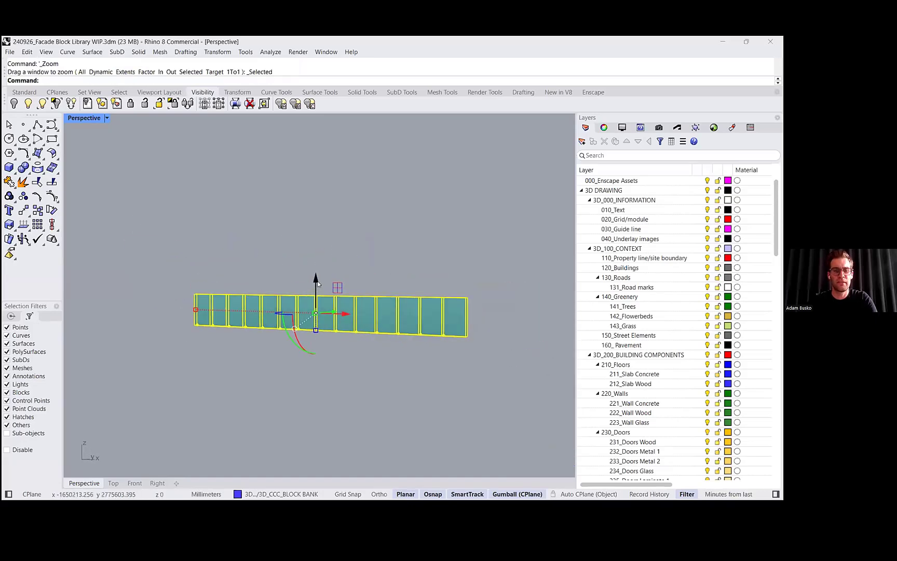
{"action": "left_click", "coordinate": [317, 282]}
{"action": "type", "text": "410"}
{"action": "key", "text": "Return"}
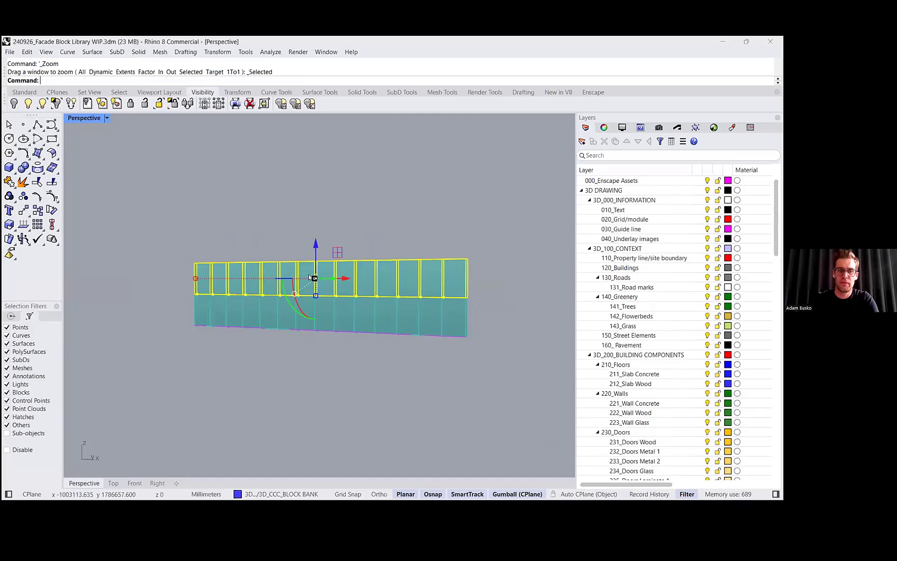
- Repeat the upward copy storey by storey to build an eight-storey facade grid of panels
{"action": "left_click", "coordinate": [314, 210], "text": "alt"}
{"action": "key", "text": "Return"}
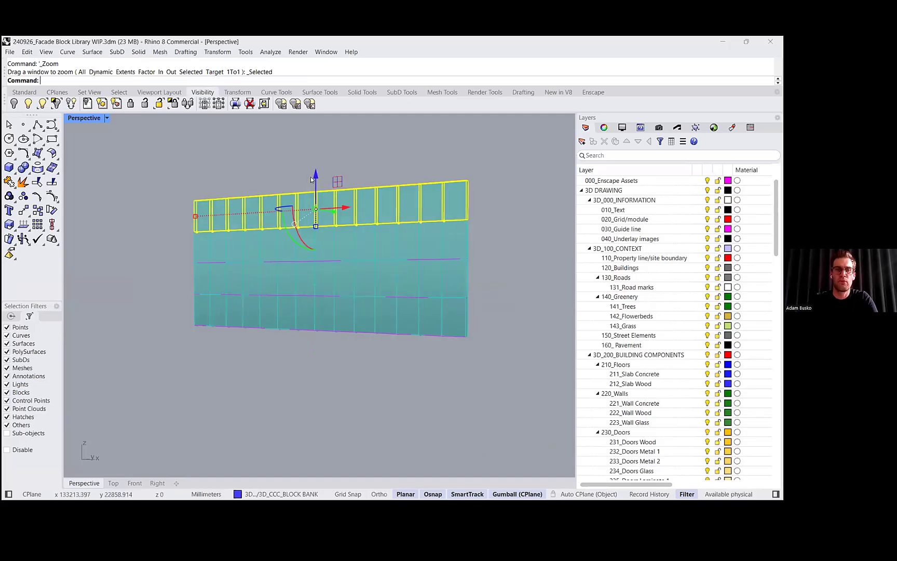
{"action": "left_click", "coordinate": [315, 176], "text": "alt"}
{"action": "key", "text": "Return"}
{"action": "left_click", "coordinate": [315, 142], "text": "alt"}
{"action": "key", "text": "Return"}
{"action": "right_click_drag", "start_coordinate": [318, 208], "coordinate": [315, 335], "text": "shift"}
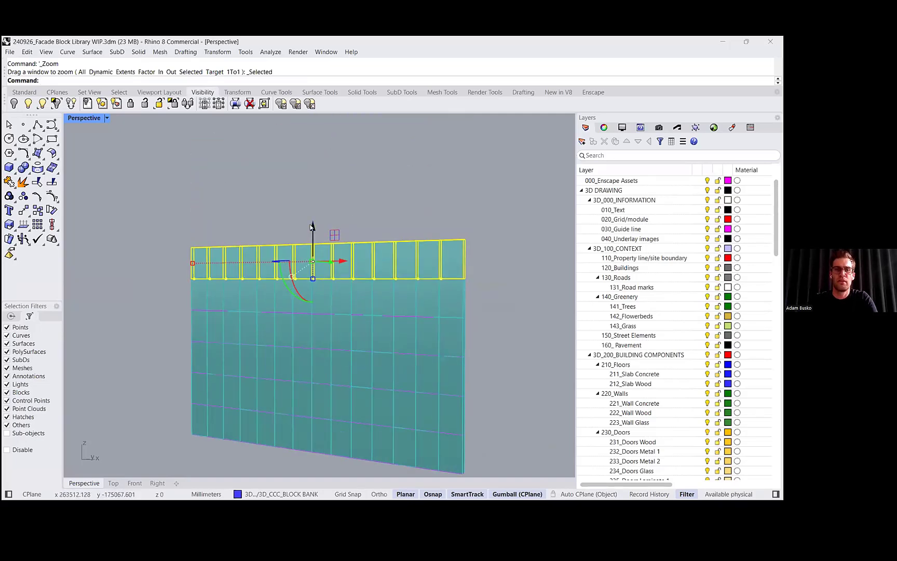
{"action": "left_click", "coordinate": [313, 228], "text": "alt"}
{"action": "key", "text": "Return"}
{"action": "left_click", "coordinate": [312, 192], "text": "alt"}
{"action": "key", "text": "Return"}
{"action": "key", "text": "Escape"}
- Switch briefly to the Area test file with Grasshopper and return to the facade library file
{"action": "scroll", "coordinate": [304, 232], "scroll_direction": "down", "scroll_amount": 4}
{"action": "right_click_drag", "start_coordinate": [303, 233], "coordinate": [391, 391]}
{"action": "scroll", "coordinate": [326, 271], "scroll_direction": "up", "scroll_amount": 6}
{"action": "scroll", "coordinate": [391, 283], "scroll_direction": "down", "scroll_amount": 2}
{"action": "scroll", "coordinate": [391, 396], "scroll_direction": "down", "scroll_amount": 2}
{"action": "key", "text": "alt+Tab"}
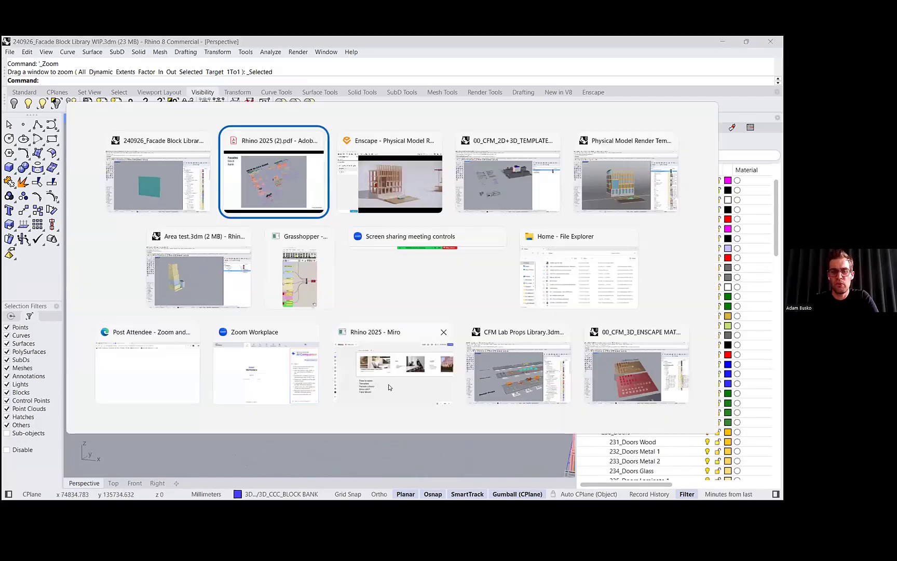
{"action": "left_click", "coordinate": [164, 275]}
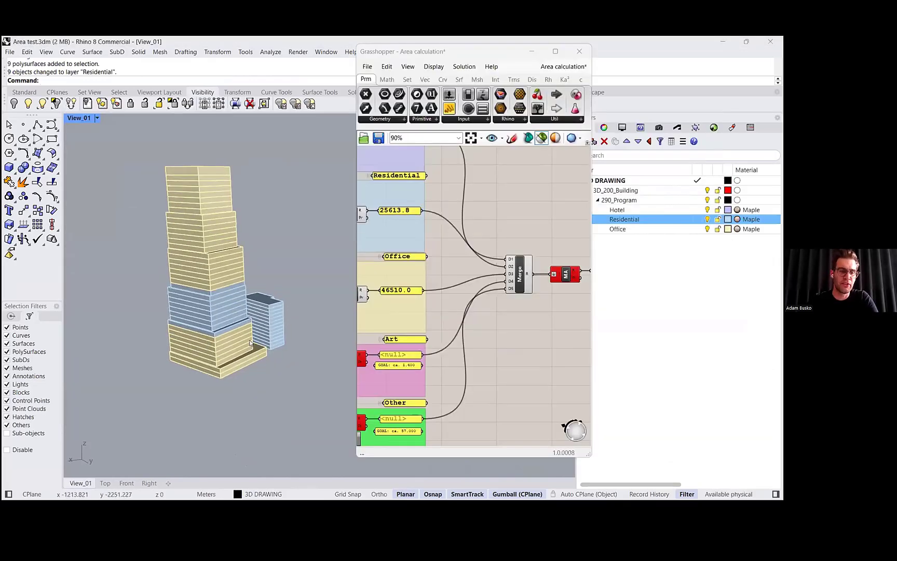
{"action": "key", "text": "alt+Tab"}
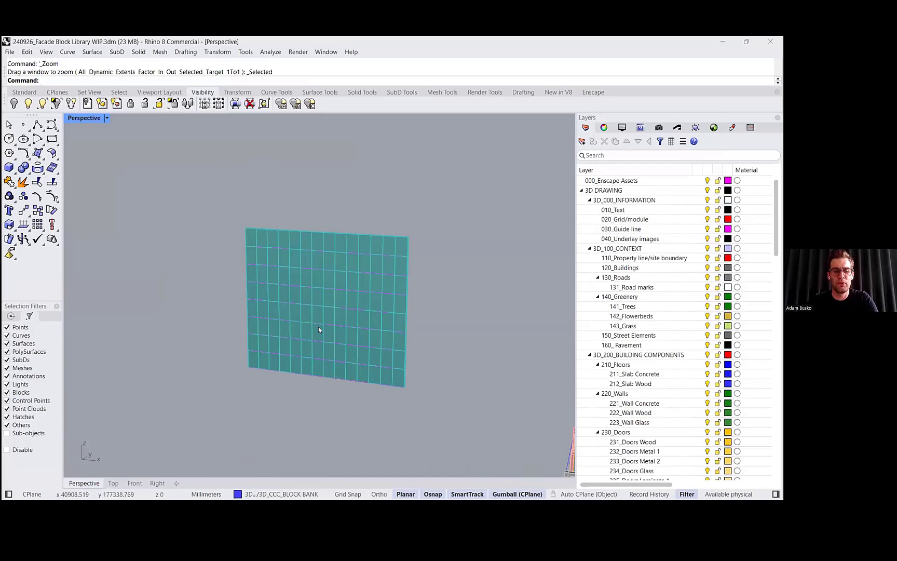
{"action": "scroll", "coordinate": [219, 225], "scroll_direction": "down", "scroll_amount": 3}
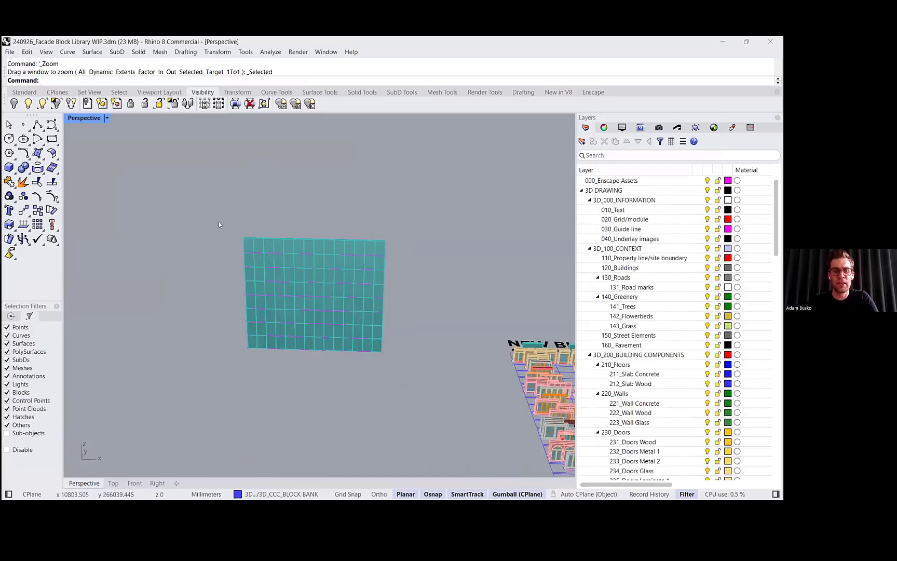
- Replace all panel blocks of the grid with the _Facade_Office_02_Heilbronn F 02 2700 block from the library
{"action": "left_click_drag", "start_coordinate": [198, 201], "coordinate": [384, 368]}
{"action": "right_click_drag", "start_coordinate": [279, 272], "coordinate": [253, 262], "text": "shift"}
{"action": "left_click_drag", "start_coordinate": [176, 188], "coordinate": [377, 373]}
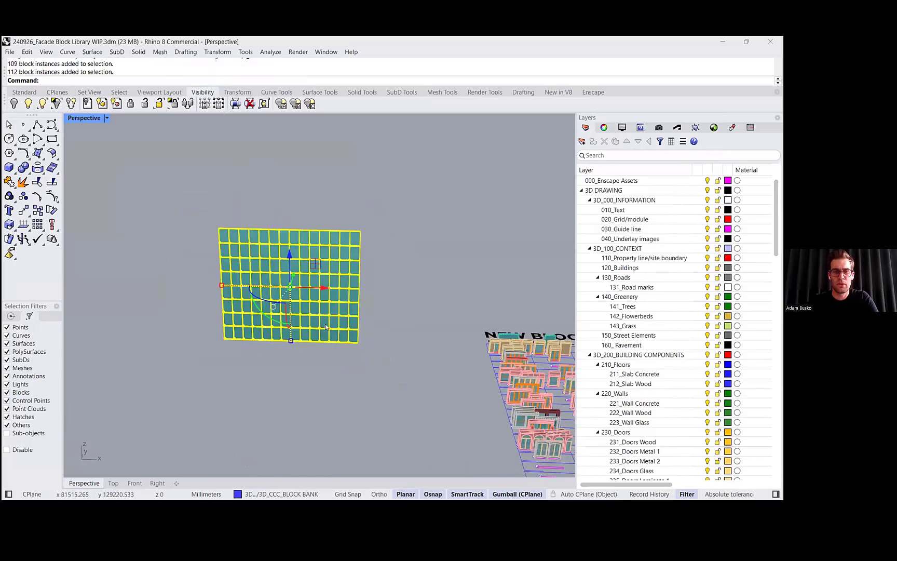
{"action": "mouse_move", "coordinate": [334, 333]}
{"action": "right_mouse_down", "text": "shift"}
{"action": "mouse_move", "coordinate": [296, 306]}
{"action": "mouse_move", "coordinate": [345, 337]}
{"action": "right_mouse_up", "text": "shift"}
{"action": "type", "text": "Rea"}
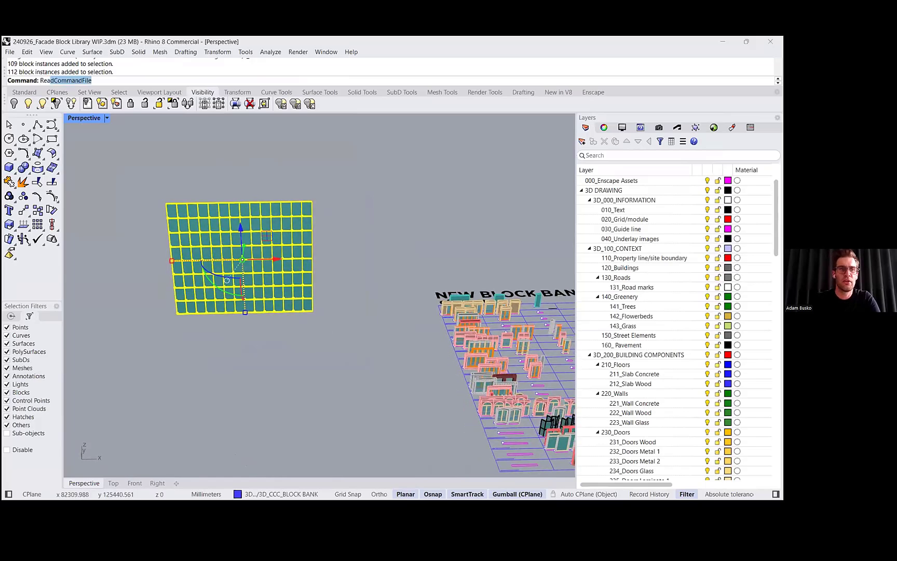
{"action": "key", "text": "BackSpace"}
{"action": "type", "text": "pl"}
{"action": "key", "text": "Return"}
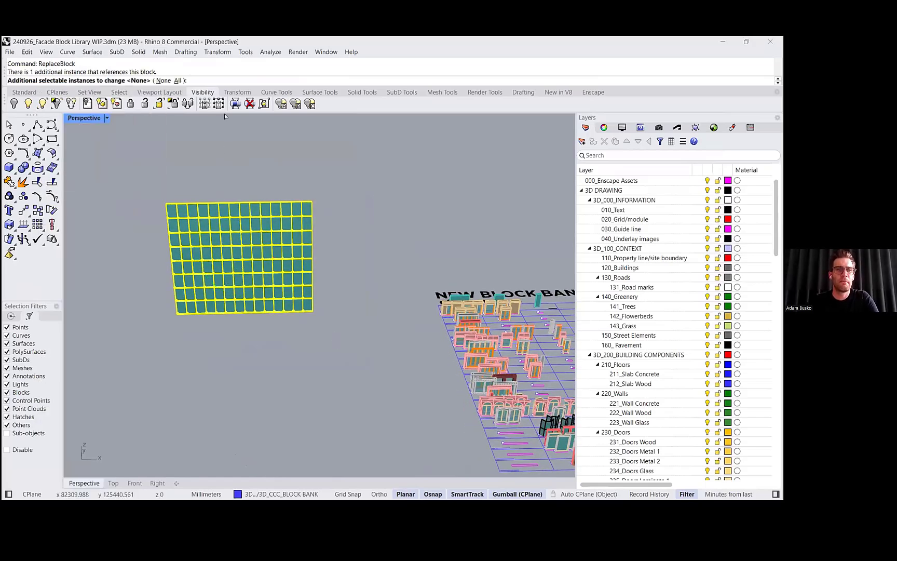
{"action": "right_click_drag", "start_coordinate": [391, 277], "coordinate": [306, 268], "text": "shift"}
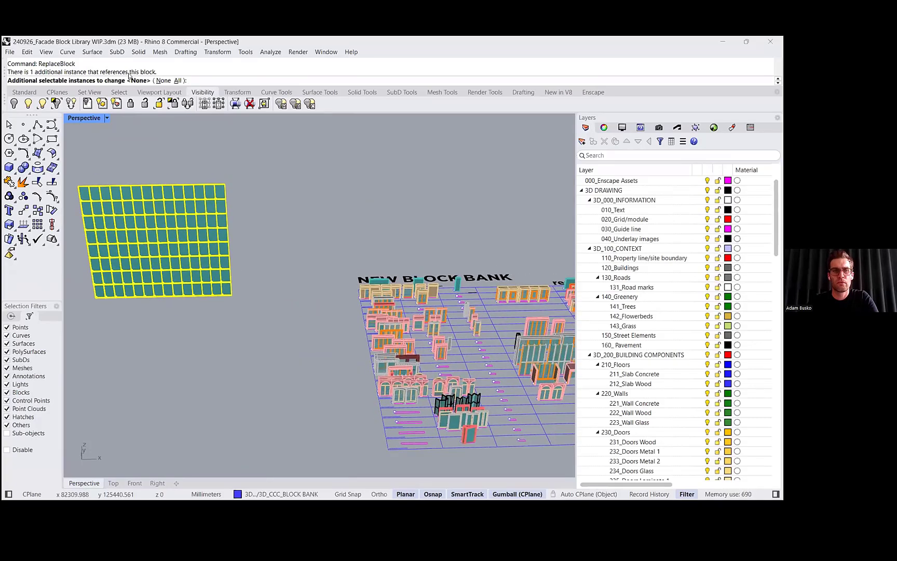
{"action": "left_click", "coordinate": [164, 80]}
{"action": "scroll", "coordinate": [429, 332], "scroll_direction": "up", "scroll_amount": 5}
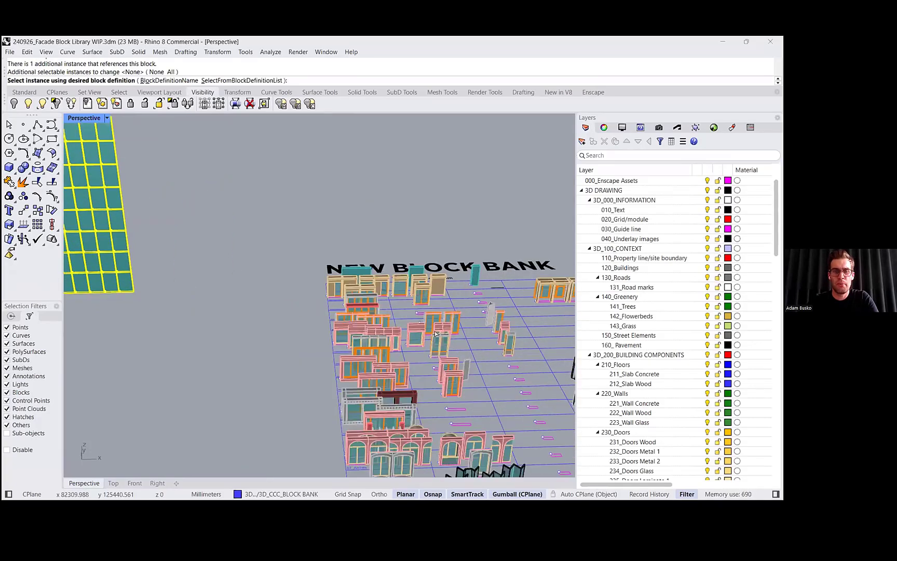
{"action": "scroll", "coordinate": [418, 327], "scroll_direction": "down", "scroll_amount": 5}
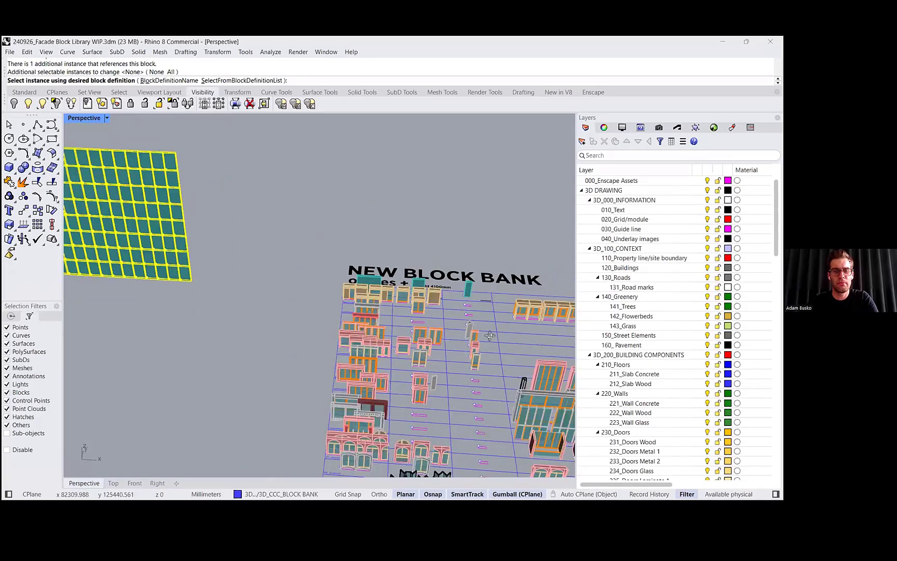
{"action": "right_click_drag", "start_coordinate": [483, 331], "coordinate": [471, 322]}
{"action": "scroll", "coordinate": [471, 322], "scroll_direction": "up", "scroll_amount": 2}
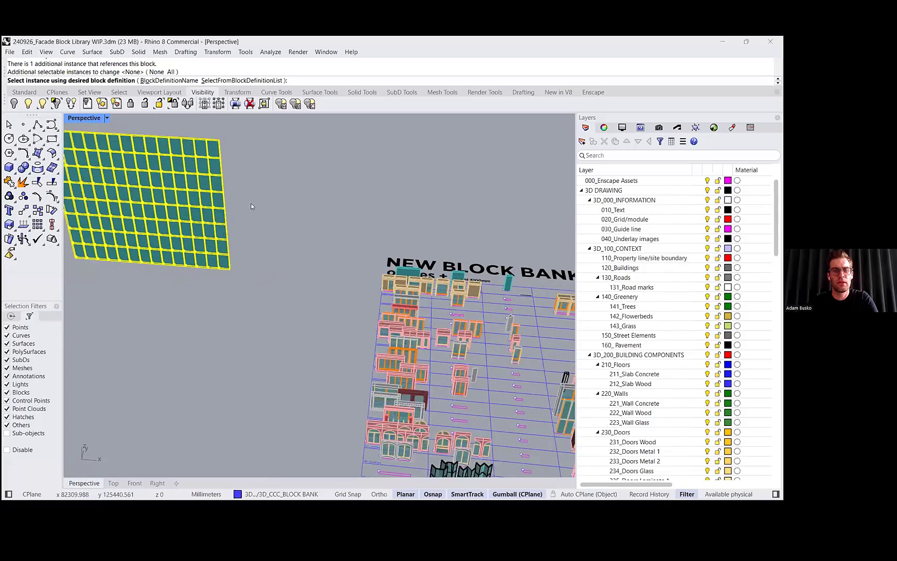
{"action": "right_click_drag", "start_coordinate": [387, 288], "coordinate": [378, 291]}
{"action": "right_click_drag", "start_coordinate": [305, 281], "coordinate": [265, 227]}
{"action": "scroll", "coordinate": [286, 264], "scroll_direction": "up", "scroll_amount": 6}
{"action": "scroll", "coordinate": [289, 231], "scroll_direction": "up", "scroll_amount": 5}
{"action": "right_click_drag", "start_coordinate": [372, 301], "coordinate": [292, 297]}
{"action": "scroll", "coordinate": [329, 285], "scroll_direction": "down", "scroll_amount": 5}
{"action": "scroll", "coordinate": [289, 308], "scroll_direction": "down", "scroll_amount": 6}
{"action": "scroll", "coordinate": [290, 306], "scroll_direction": "up", "scroll_amount": 7}
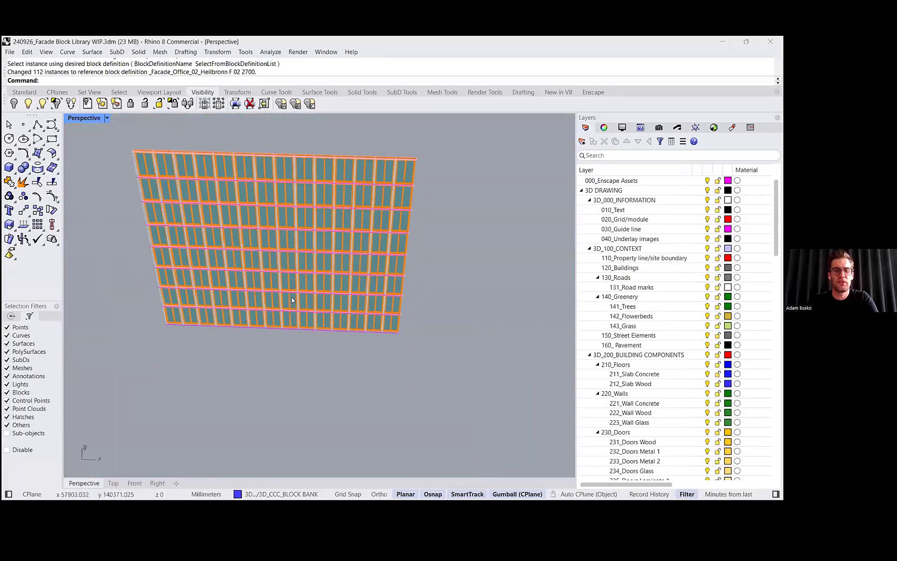
- Duplicate one facade block below the grid and zoom in to inspect it
{"action": "left_click", "coordinate": [289, 311]}
{"action": "left_click_drag", "start_coordinate": [292, 295], "coordinate": [281, 407]}
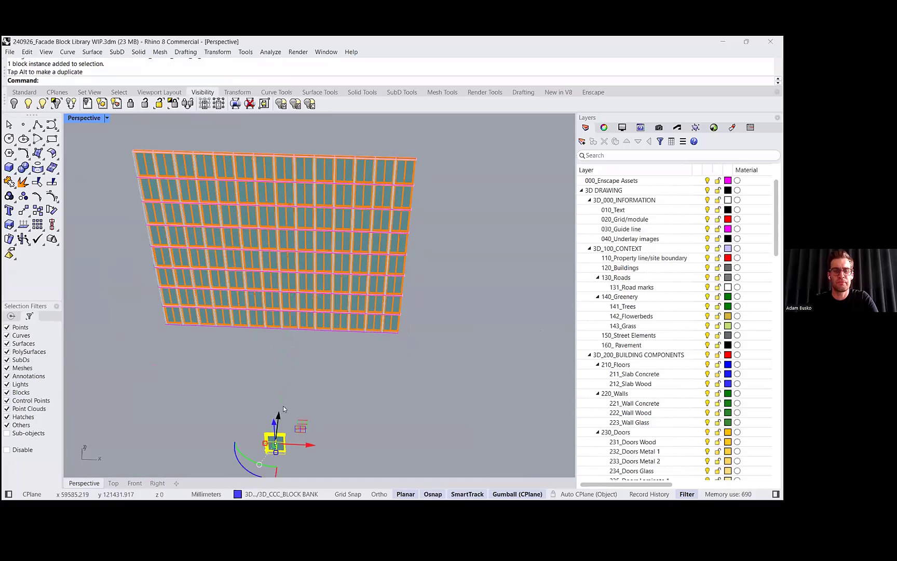
{"action": "left_click", "coordinate": [299, 368]}
{"action": "scroll", "coordinate": [300, 367], "scroll_direction": "down", "scroll_amount": 2}
{"action": "left_click", "coordinate": [296, 381]}
{"action": "mouse_move", "coordinate": [300, 367]}
{"action": "right_mouse_down"}
{"action": "mouse_move", "coordinate": [323, 337]}
{"action": "mouse_move", "coordinate": [286, 365]}
{"action": "right_mouse_up"}
{"action": "type", "text": "zs"}
{"action": "key", "text": "Return"}
{"action": "scroll", "coordinate": [304, 354], "scroll_direction": "down", "scroll_amount": 9}
{"action": "key", "text": "Escape"}
{"action": "left_click", "coordinate": [309, 353]}
{"action": "scroll", "coordinate": [290, 339], "scroll_direction": "down", "scroll_amount": 3}
{"action": "key", "text": "Escape"}
{"action": "scroll", "coordinate": [286, 364], "scroll_direction": "down", "scroll_amount": 10}
- Replace all grid blocks with the _Facade_Office_01_Heilbronn A 01_GF_2700 block definition
{"action": "left_click_drag", "start_coordinate": [191, 179], "coordinate": [387, 314]}
{"action": "type", "text": "Reapl"}
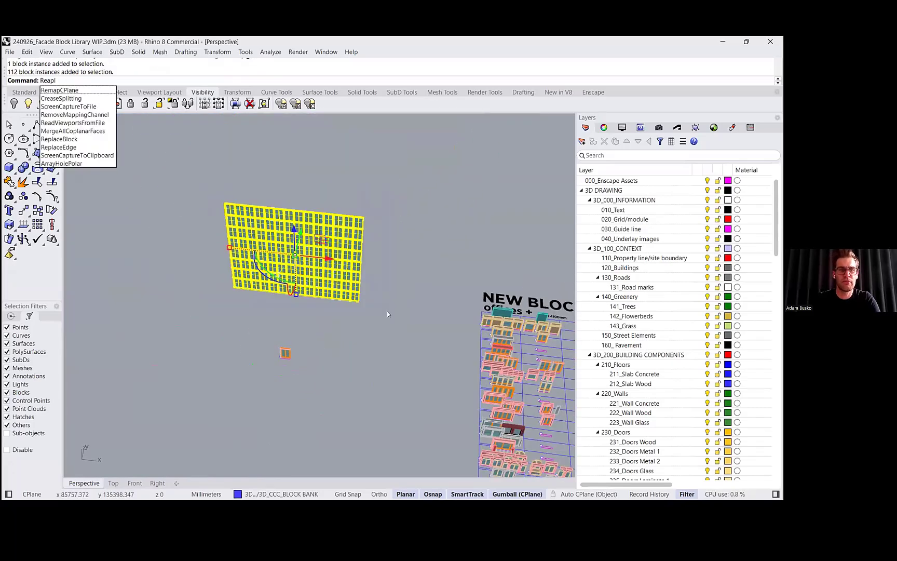
{"action": "key", "text": "BackSpace"}
{"action": "key", "text": "BackSpace"}
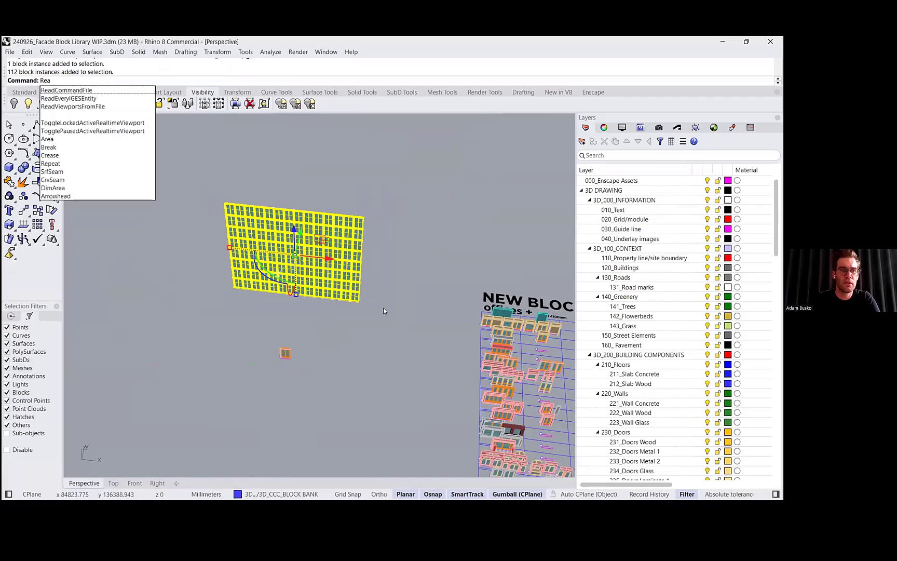
{"action": "type", "text": "placeBlock"}
{"action": "key", "text": "Return"}
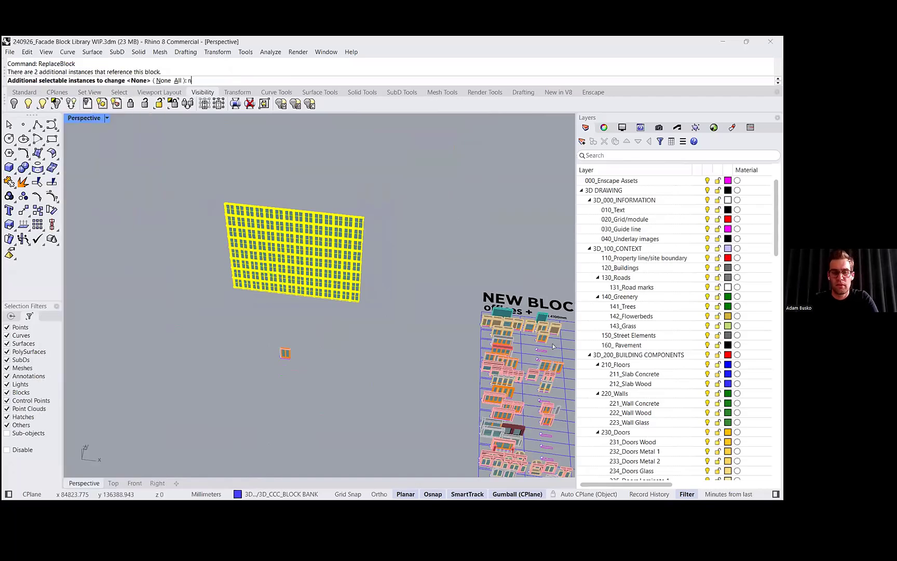
{"action": "type", "text": "n"}
{"action": "key", "text": "Return"}
{"action": "scroll", "coordinate": [553, 346], "scroll_direction": "up", "scroll_amount": 3}
{"action": "left_click", "coordinate": [341, 271]}
{"action": "scroll", "coordinate": [402, 289], "scroll_direction": "up", "scroll_amount": 2}
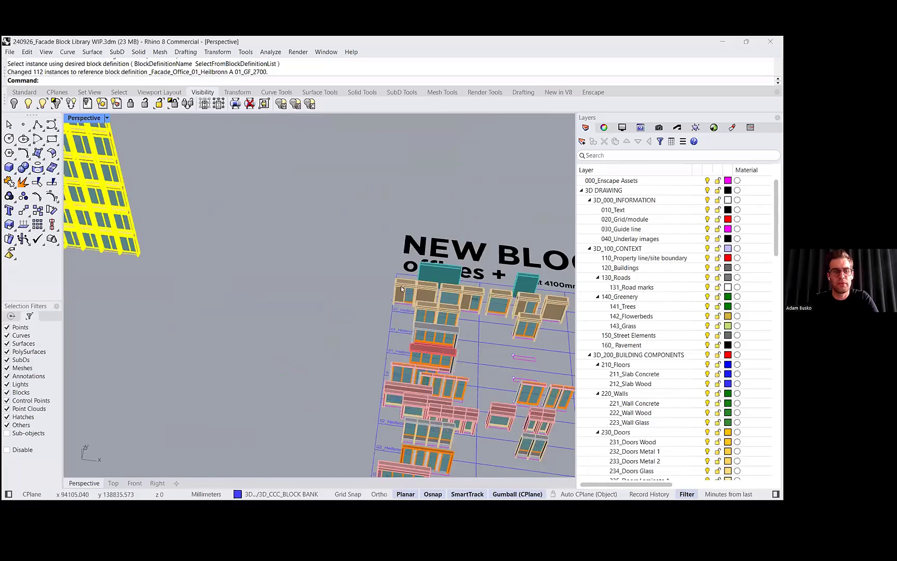
- Delete the stray single block next to the facade grid
{"action": "right_click_drag", "start_coordinate": [161, 291], "coordinate": [275, 318], "text": "shift"}
{"action": "scroll", "coordinate": [275, 318], "scroll_direction": "down", "scroll_amount": 3}
{"action": "right_click_drag", "start_coordinate": [143, 368], "coordinate": [162, 375]}
{"action": "left_click", "coordinate": [162, 380]}
{"action": "key", "text": "Delete"}
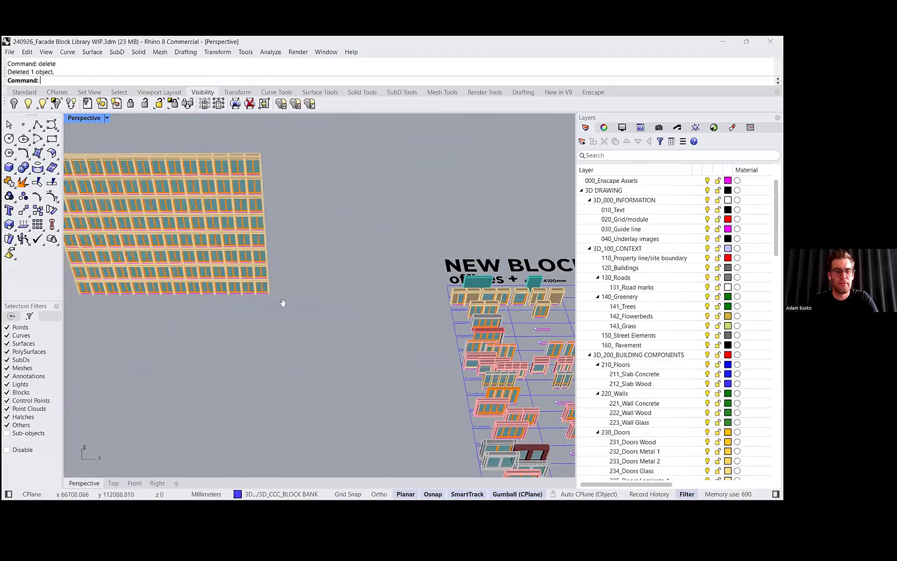
- Duplicate a single facade block beside the grid using the gumball
{"action": "left_click", "coordinate": [179, 287]}
{"action": "right_click_drag", "start_coordinate": [182, 286], "coordinate": [314, 302], "text": "shift"}
{"action": "left_click_drag", "start_coordinate": [304, 286], "coordinate": [283, 345], "text": "alt"}
{"action": "left_click", "coordinate": [284, 333]}
{"action": "scroll", "coordinate": [285, 323], "scroll_direction": "up", "scroll_amount": 5}
{"action": "right_click_drag", "start_coordinate": [285, 323], "coordinate": [287, 310]}
{"action": "right_click_drag", "start_coordinate": [358, 306], "coordinate": [316, 375], "text": "shift"}
{"action": "scroll", "coordinate": [327, 391], "scroll_direction": "down", "scroll_amount": 2}
{"action": "right_click_drag", "start_coordinate": [390, 387], "coordinate": [395, 409]}
{"action": "left_click", "coordinate": [304, 393]}
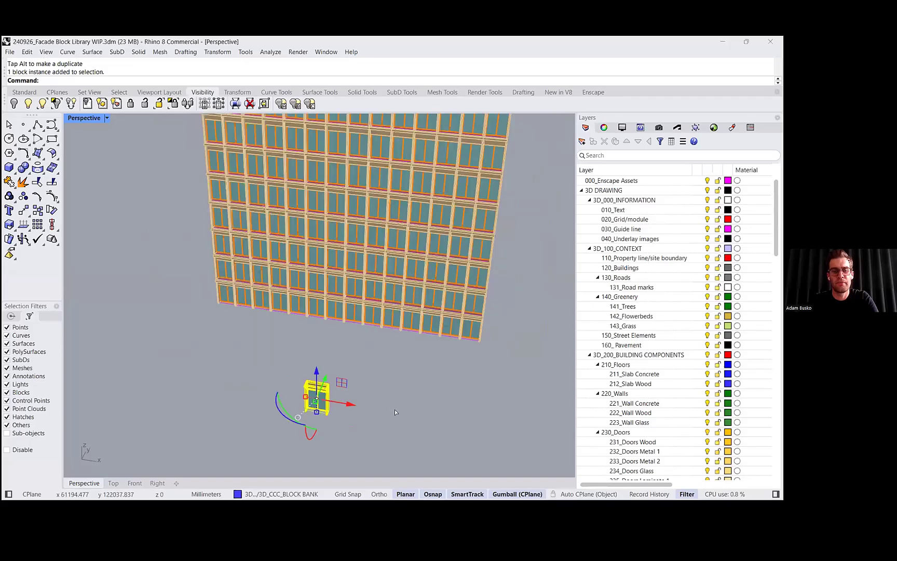
{"action": "scroll", "coordinate": [326, 399], "scroll_direction": "up", "scroll_amount": 2}
{"action": "right_click_drag", "start_coordinate": [326, 399], "coordinate": [338, 401]}
{"action": "left_click_drag", "start_coordinate": [337, 402], "coordinate": [387, 383], "text": "alt"}
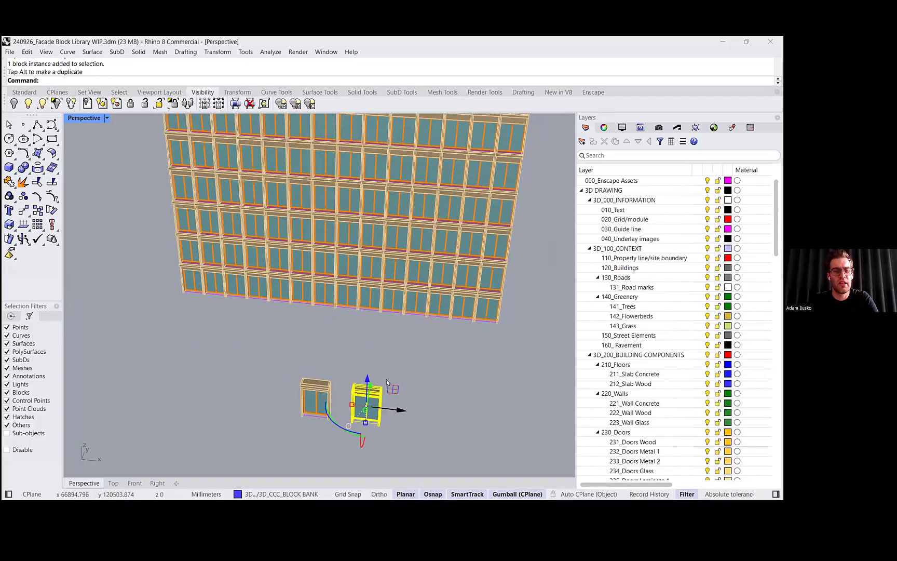
{"action": "right_click_drag", "start_coordinate": [386, 380], "coordinate": [381, 360], "text": "shift"}
- Make the duplicated facade block a unique block definition with MakeUnique
{"action": "type", "text": "M"}
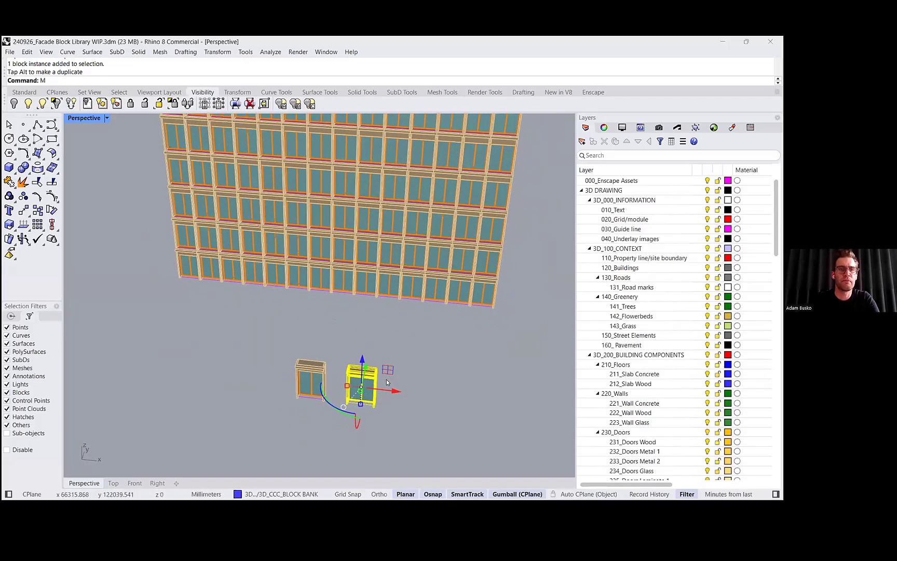
{"action": "type", "text": "ake"}
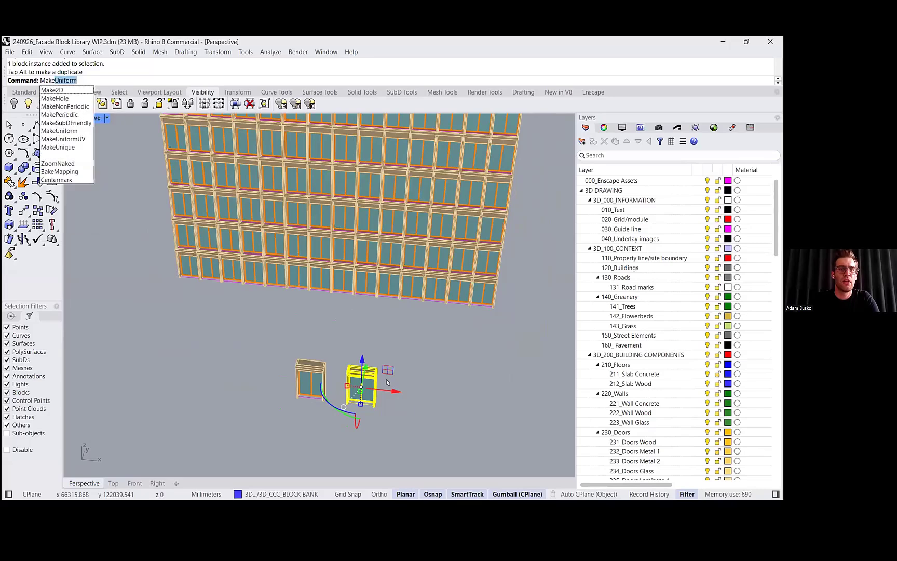
{"action": "type", "text": "U"}
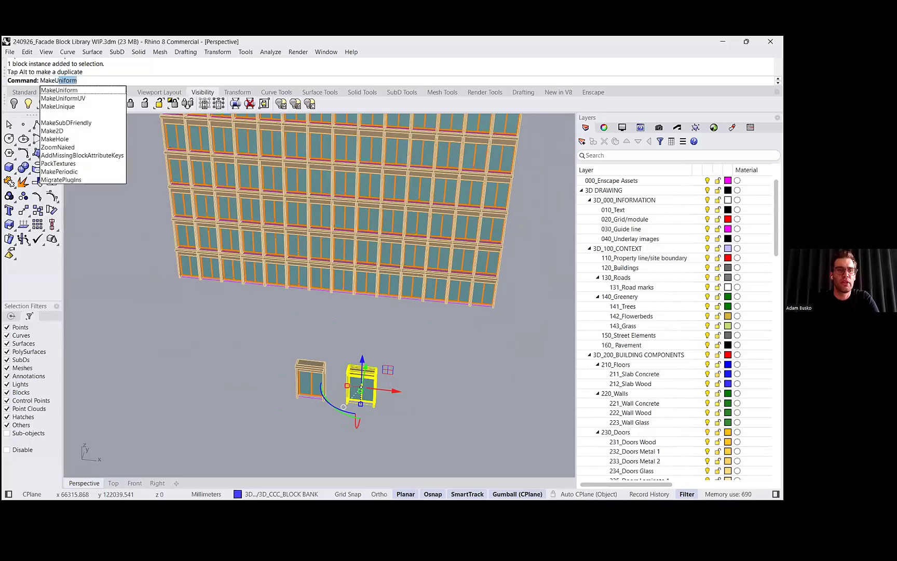
{"action": "type", "text": "nique"}
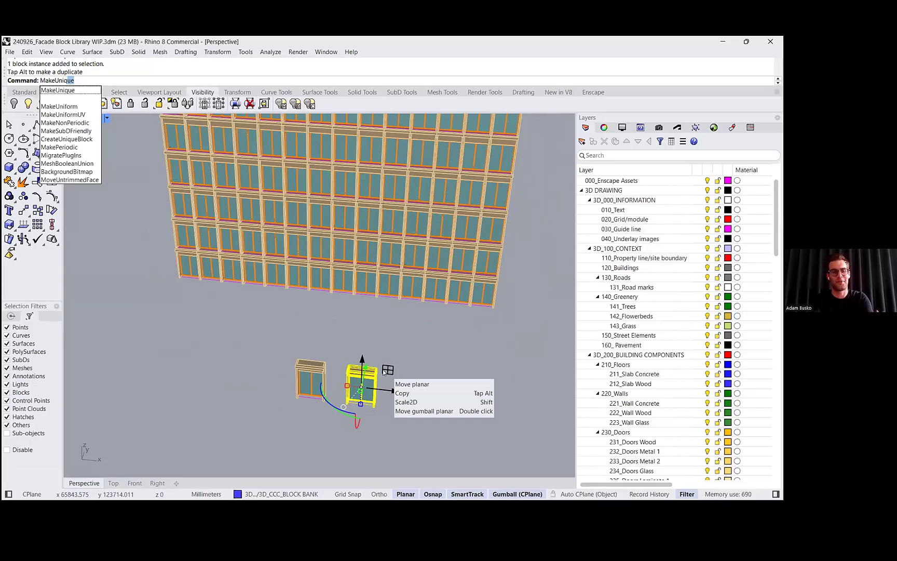
{"action": "key", "text": "Return"}
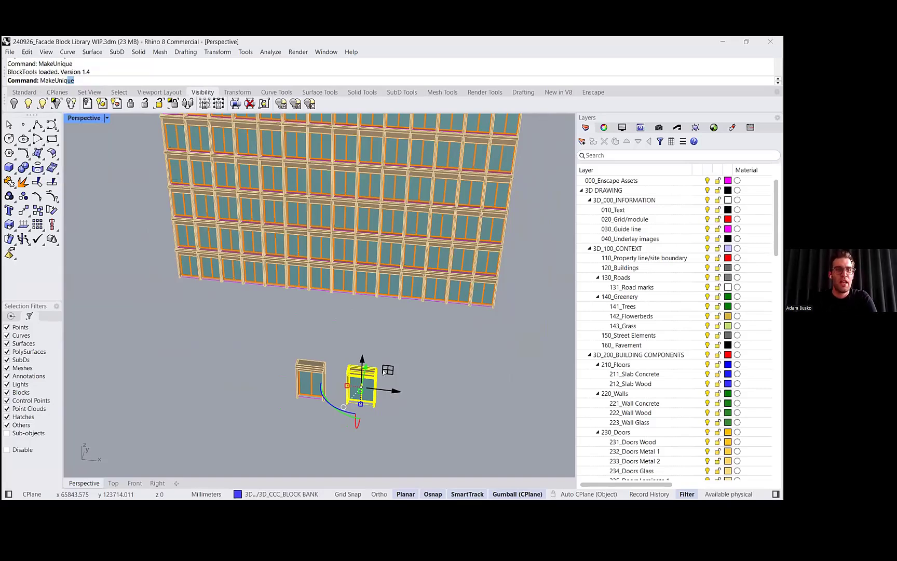
- Edit the unique block's definition, moving its top frame surfaces upward, and close the block editor
{"action": "right_click_drag", "start_coordinate": [339, 353], "coordinate": [368, 367]}
{"action": "double_click", "coordinate": [369, 368]}
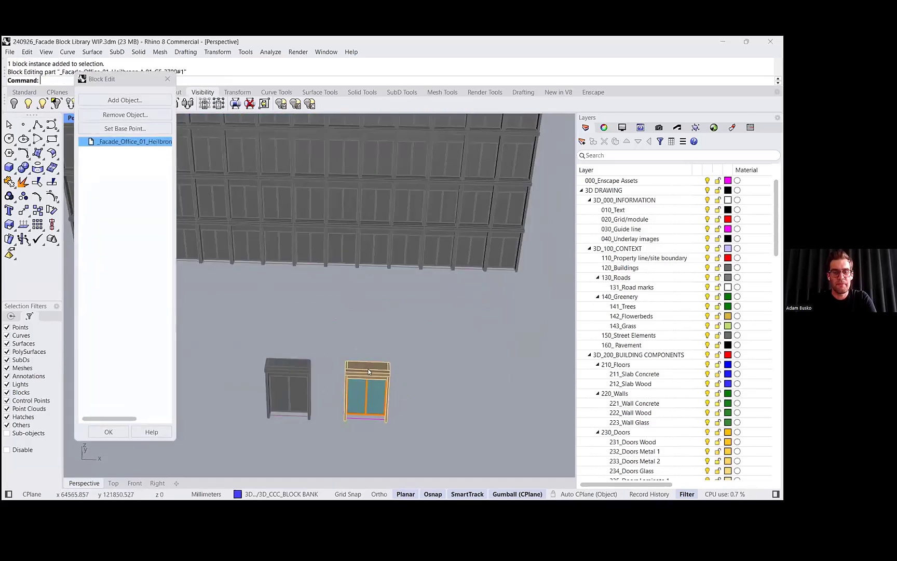
{"action": "left_click", "coordinate": [369, 371]}
{"action": "scroll", "coordinate": [389, 368], "scroll_direction": "up", "scroll_amount": 5}
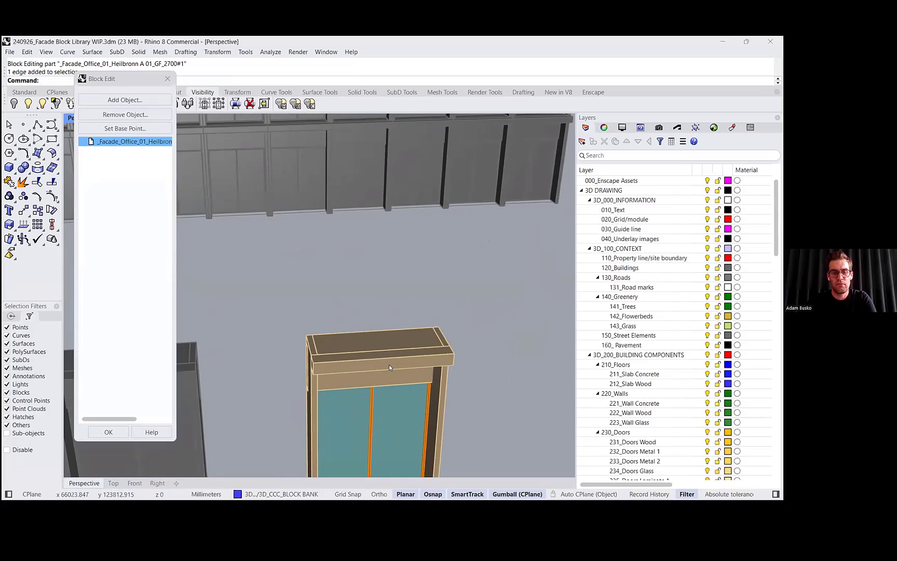
{"action": "left_click", "coordinate": [389, 364], "text": "ctrl+shift"}
{"action": "scroll", "coordinate": [405, 368], "scroll_direction": "down", "scroll_amount": 4}
{"action": "right_click_drag", "start_coordinate": [421, 372], "coordinate": [421, 359]}
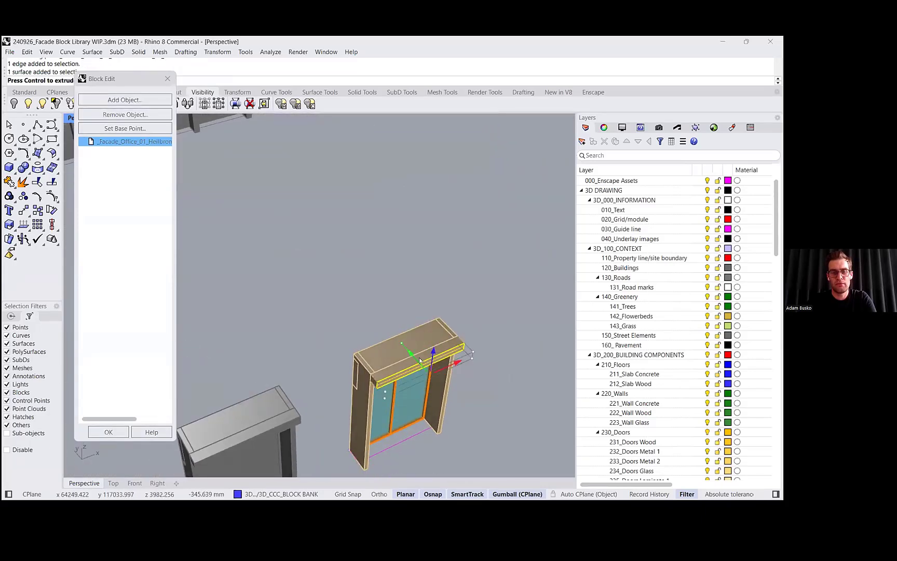
{"action": "left_click_drag", "start_coordinate": [420, 360], "coordinate": [428, 367]}
{"action": "right_click_drag", "start_coordinate": [430, 367], "coordinate": [407, 370]}
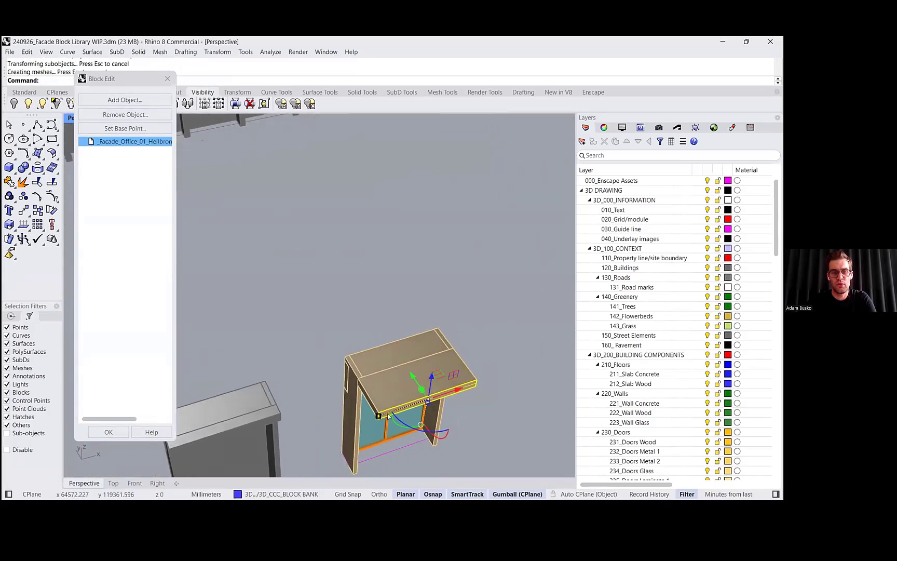
{"action": "right_click_drag", "start_coordinate": [406, 406], "coordinate": [404, 362]}
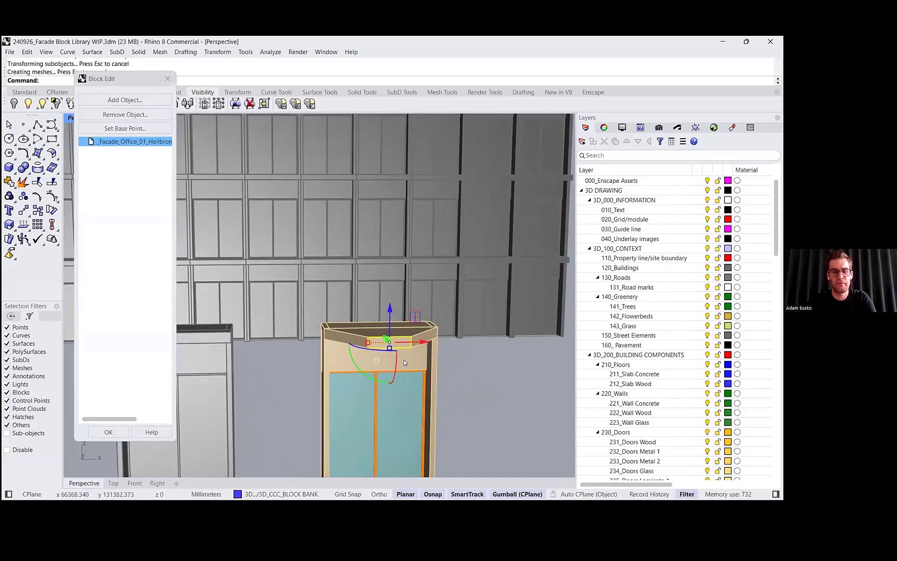
{"action": "left_click_drag", "start_coordinate": [388, 311], "coordinate": [390, 302]}
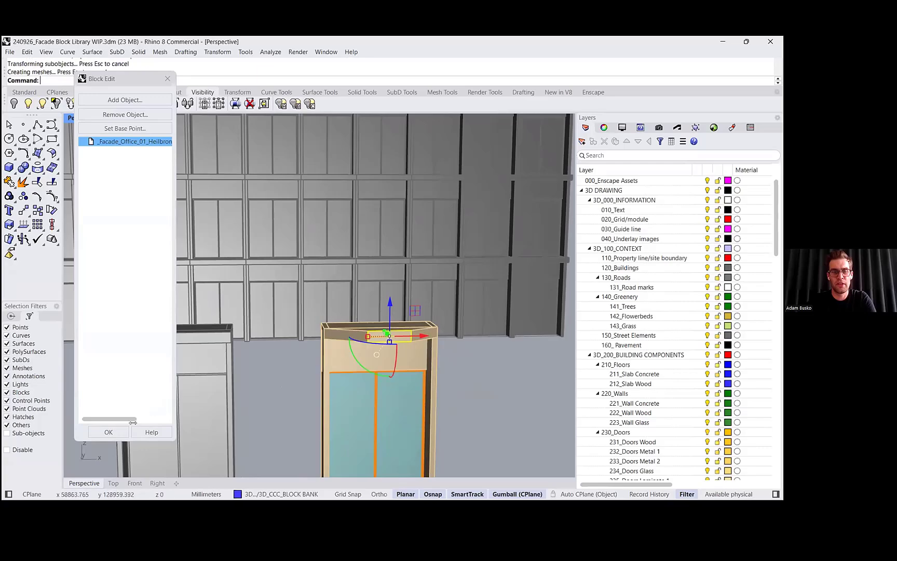
{"action": "left_click", "coordinate": [108, 432]}
- Replace one horizontal row of grid blocks with the edited unique block definition using ReplaceBlock
{"action": "right_click_drag", "start_coordinate": [373, 320], "coordinate": [292, 366]}
{"action": "scroll", "coordinate": [335, 319], "scroll_direction": "down", "scroll_amount": 2}
{"action": "right_click_drag", "start_coordinate": [361, 278], "coordinate": [414, 273]}
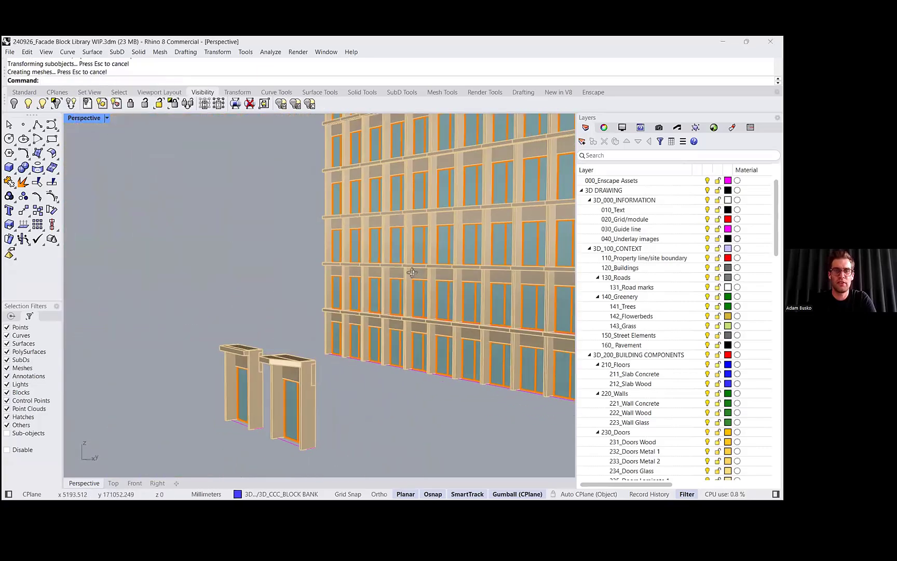
{"action": "scroll", "coordinate": [358, 282], "scroll_direction": "down", "scroll_amount": 3}
{"action": "right_click_drag", "start_coordinate": [358, 283], "coordinate": [282, 277]}
{"action": "scroll", "coordinate": [282, 276], "scroll_direction": "down", "scroll_amount": 3}
{"action": "right_click_drag", "start_coordinate": [174, 261], "coordinate": [387, 311]}
{"action": "left_click_drag", "start_coordinate": [162, 254], "coordinate": [461, 323]}
{"action": "mouse_move", "coordinate": [224, 311]}
{"action": "right_mouse_down"}
{"action": "mouse_move", "coordinate": [185, 309]}
{"action": "mouse_move", "coordinate": [226, 304]}
{"action": "right_mouse_up"}
{"action": "left_click", "coordinate": [229, 310], "text": "ctrl"}
{"action": "type", "text": "ReplaceBlock"}
{"action": "key", "text": "Return"}
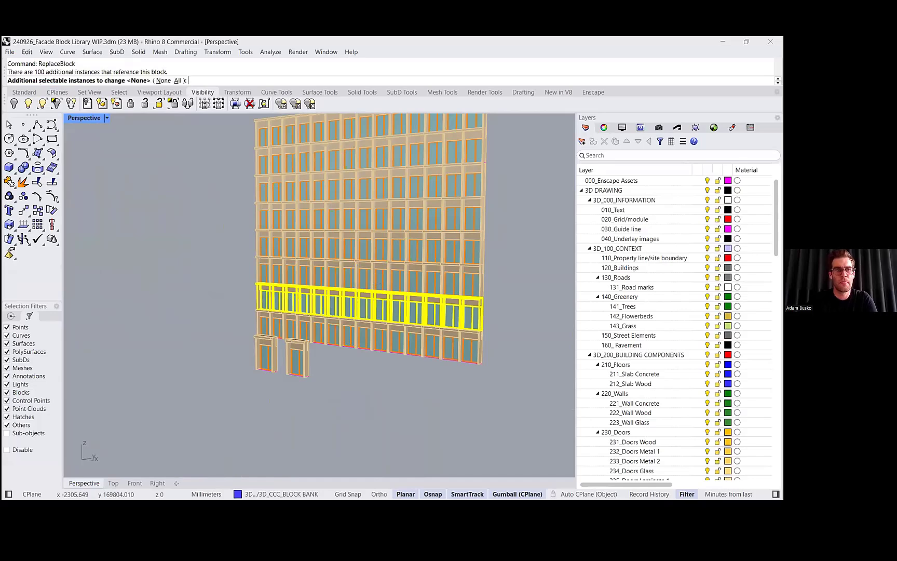
{"action": "key", "text": "Return"}
{"action": "left_click", "coordinate": [299, 359]}
- Orbit and zoom around the facade grid to inspect the replaced row
{"action": "scroll", "coordinate": [268, 351], "scroll_direction": "up", "scroll_amount": 4}
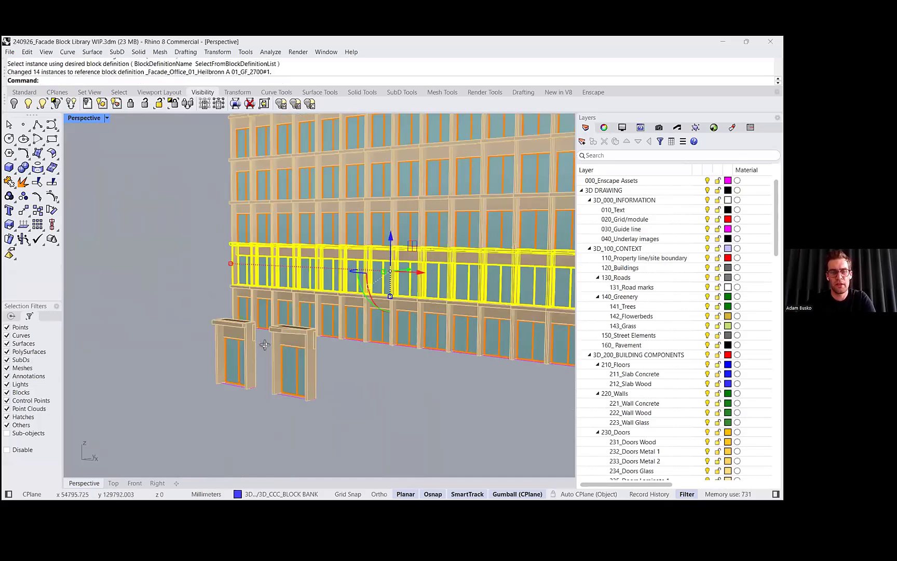
{"action": "right_click_drag", "start_coordinate": [266, 347], "coordinate": [396, 306]}
{"action": "key", "text": "Home"}
{"action": "key", "text": "Home"}
{"action": "key", "text": "Home"}
{"action": "key", "text": "Home"}
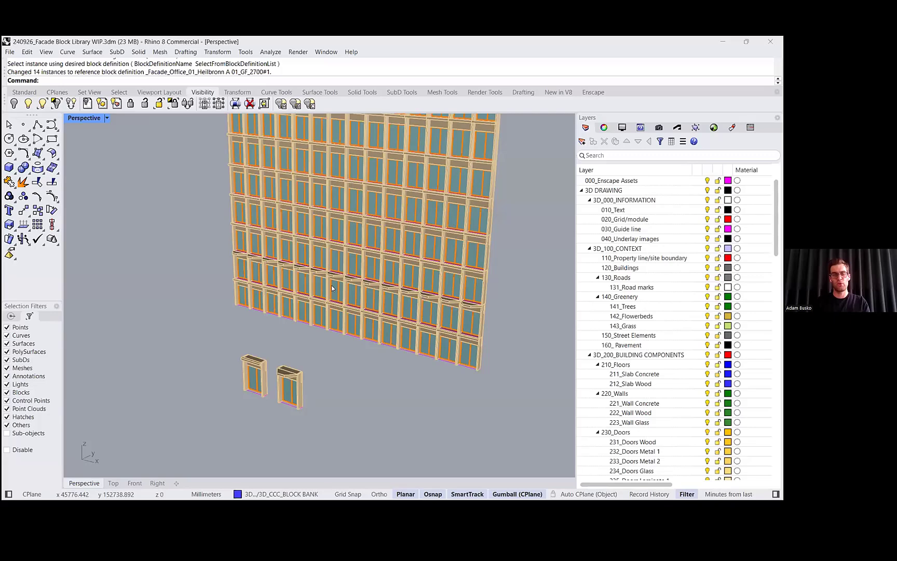
{"action": "right_click_drag", "start_coordinate": [332, 285], "coordinate": [543, 317]}
{"action": "scroll", "coordinate": [347, 283], "scroll_direction": "down", "scroll_amount": 4}
{"action": "scroll", "coordinate": [355, 287], "scroll_direction": "up", "scroll_amount": 5}
- Switch to the Rhino 2025 PDF presentation and advance to the next slide
{"action": "key", "text": "alt+Tab"}
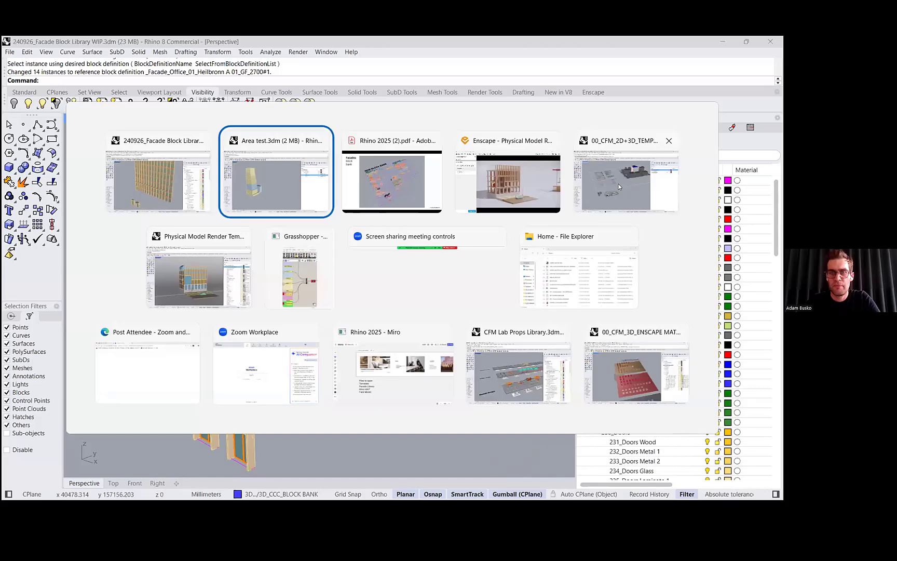
{"action": "left_click", "coordinate": [405, 174]}
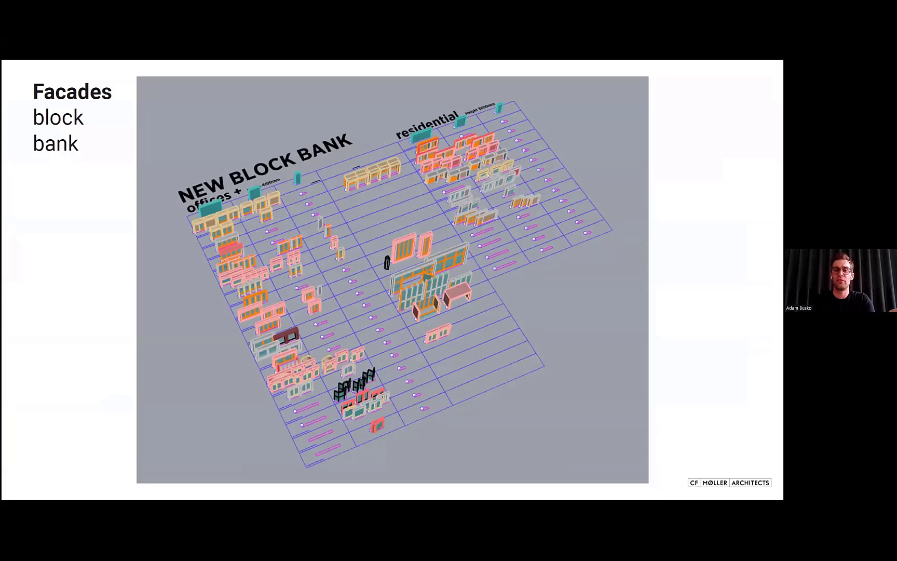
{"action": "key", "text": "Right"}
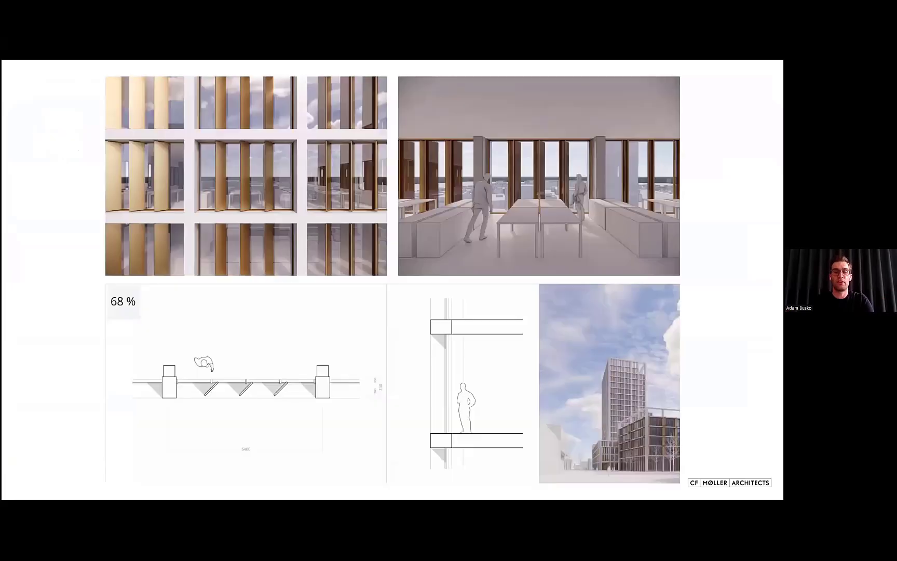